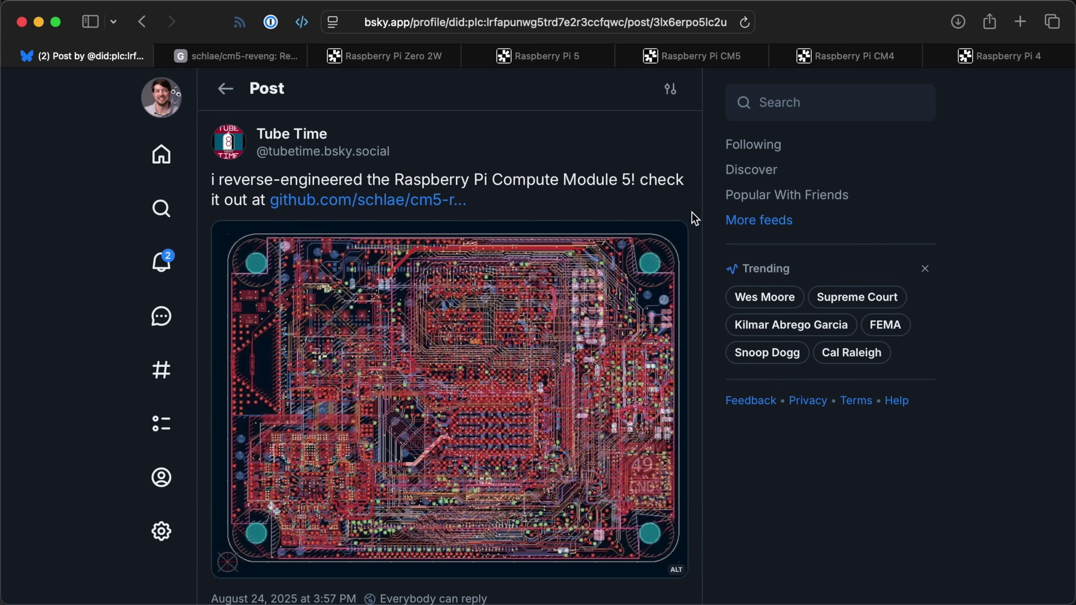
Step: Scroll down the CM5 reverse-engineering post to its 52 reposts and 286 likes
{"action": "scroll", "coordinate": [694, 218], "scroll_direction": "down", "scroll_amount": 5}
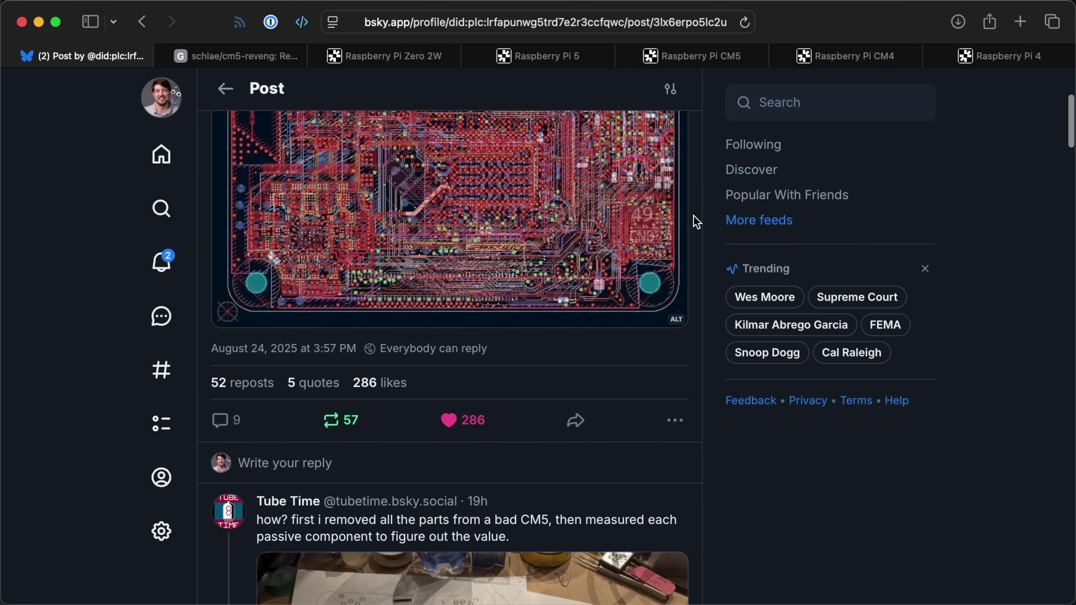
Step: Browse the cm5-reveng repository's KiCad files and README board image, then return to the Bluesky thread
{"action": "left_click", "coordinate": [226, 59]}
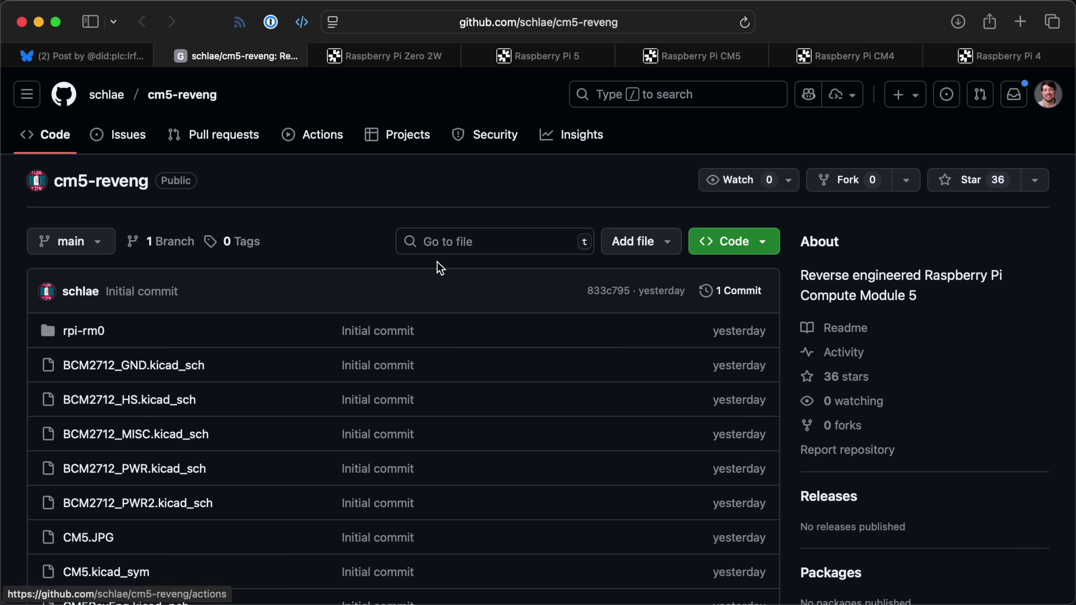
{"action": "scroll", "coordinate": [510, 308], "scroll_direction": "down", "scroll_amount": 8}
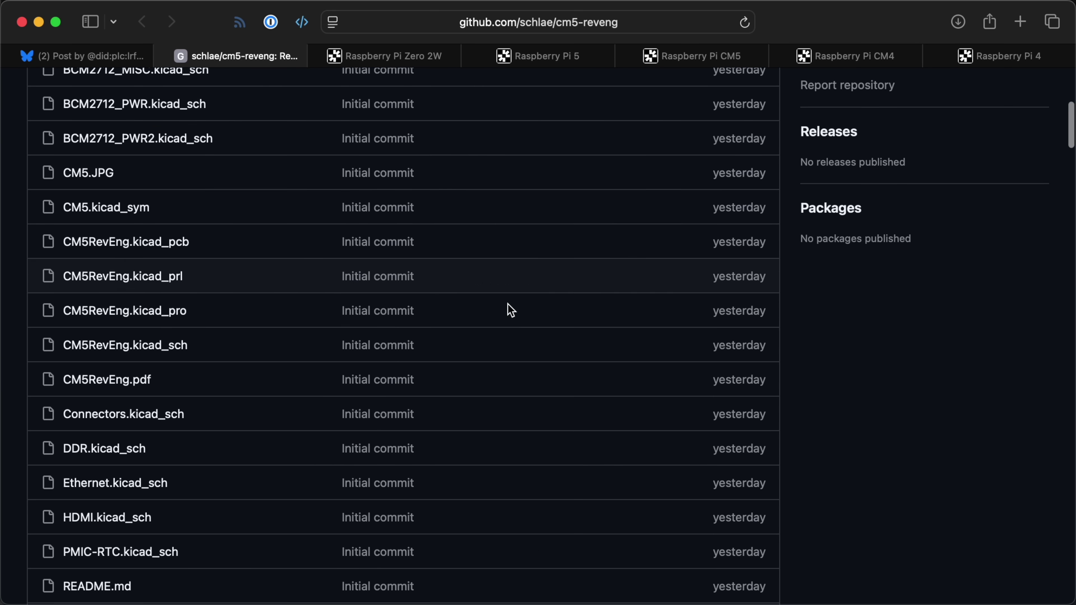
{"action": "scroll", "coordinate": [511, 310], "scroll_direction": "down", "scroll_amount": 15}
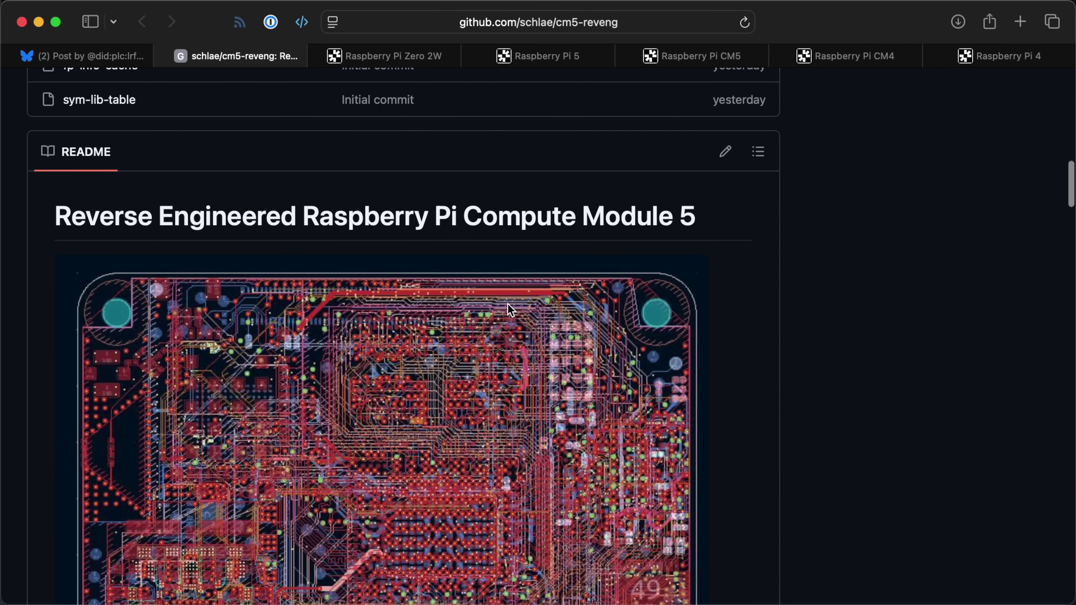
{"action": "scroll", "coordinate": [529, 256], "scroll_direction": "down", "scroll_amount": 4}
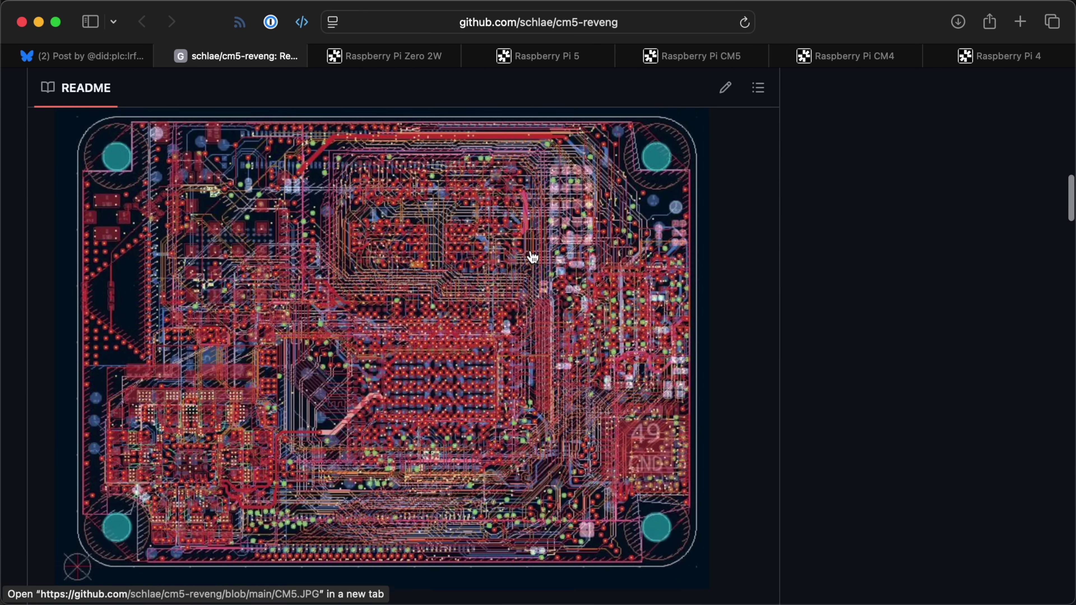
{"action": "scroll", "coordinate": [532, 256], "scroll_direction": "down", "scroll_amount": 1}
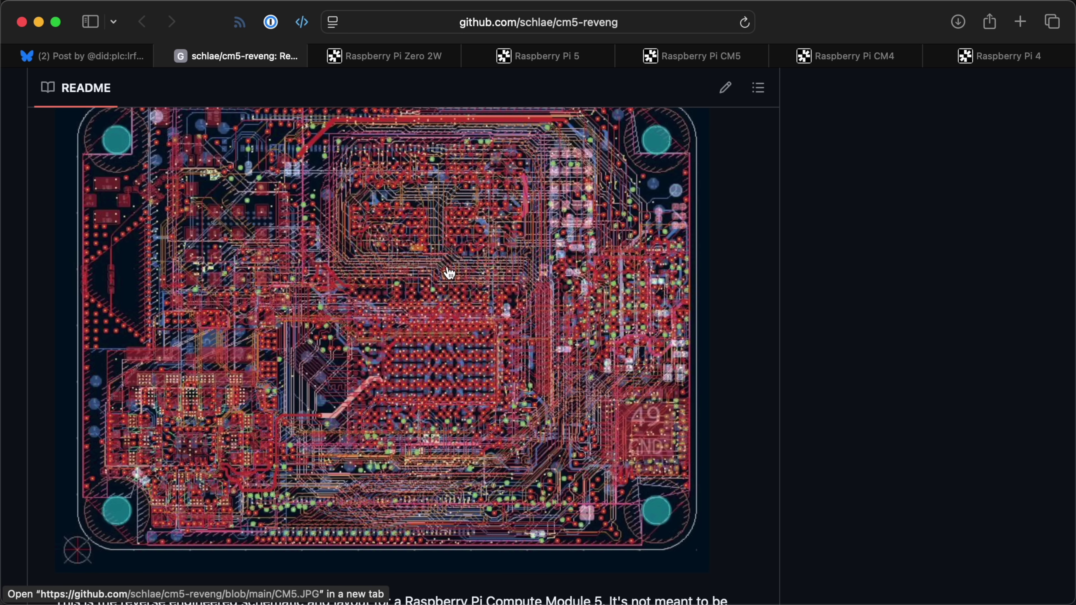
{"action": "scroll", "coordinate": [390, 240], "scroll_direction": "up", "scroll_amount": 2}
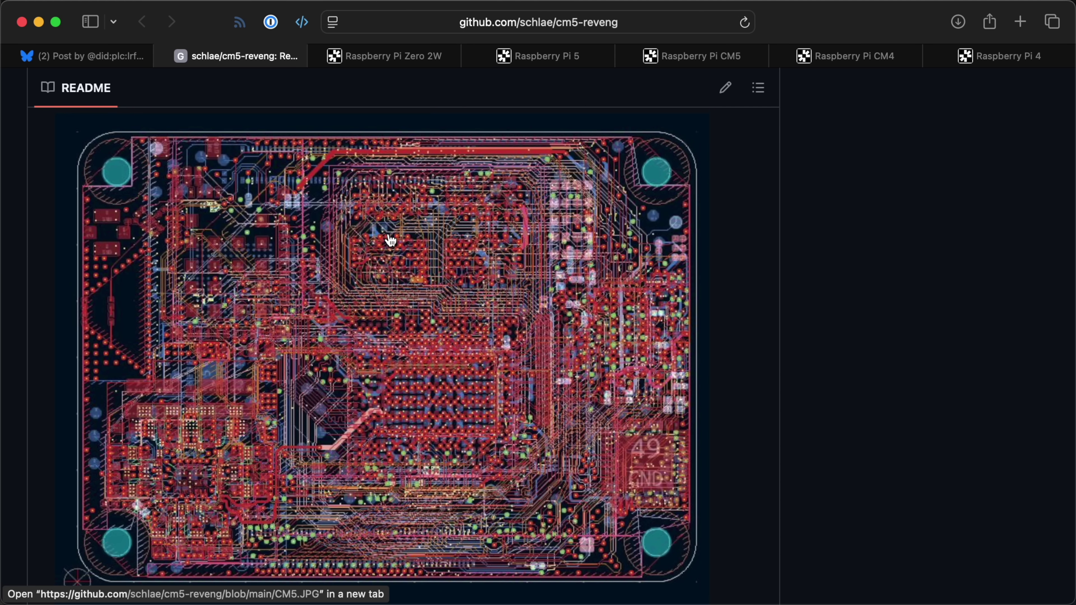
{"action": "scroll", "coordinate": [390, 241], "scroll_direction": "up", "scroll_amount": 10}
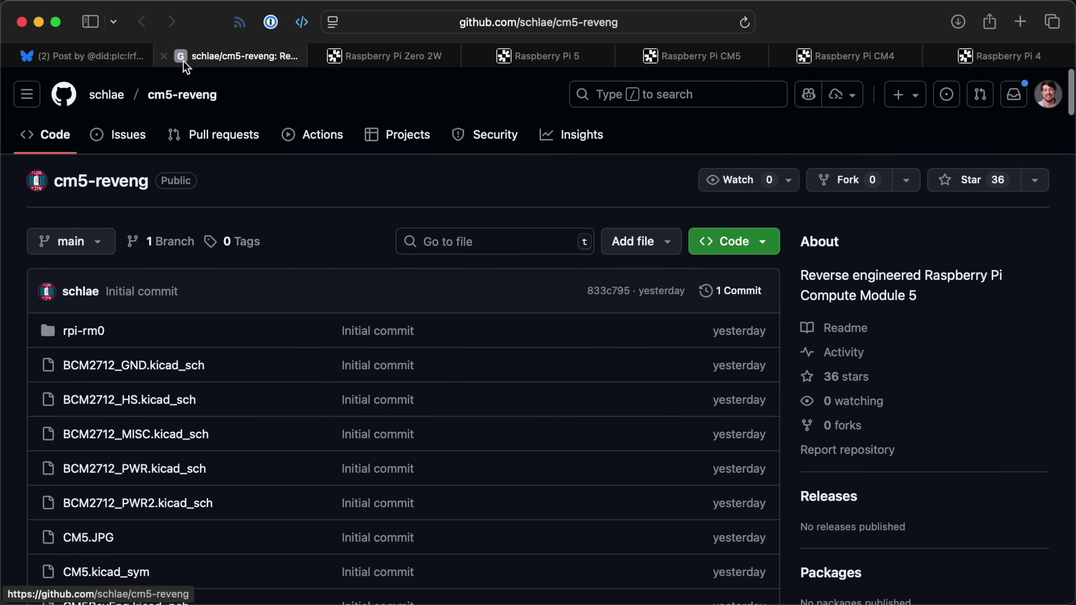
{"action": "left_click", "coordinate": [126, 58]}
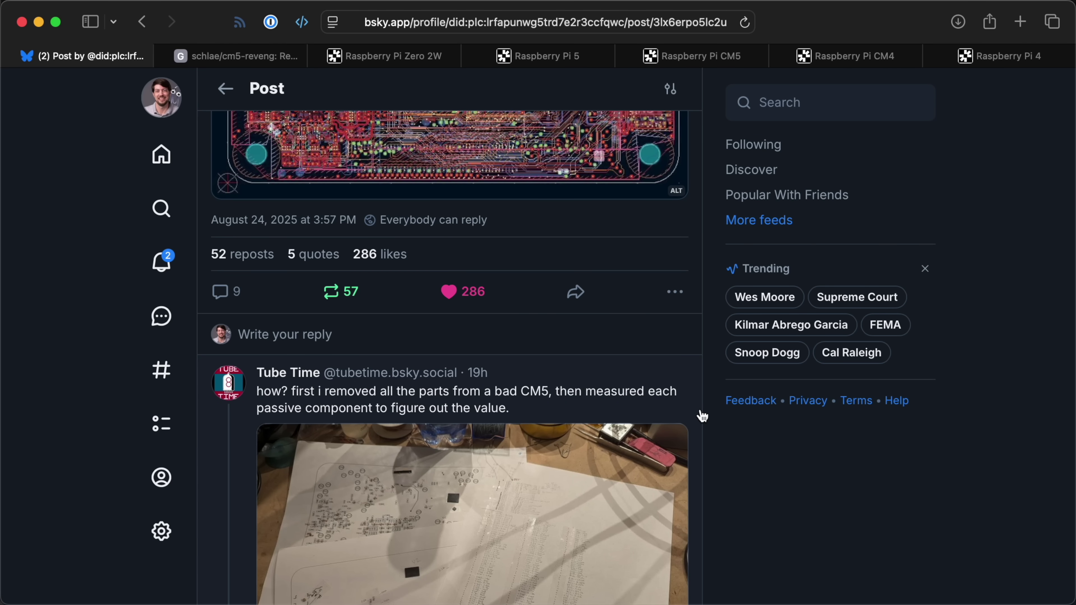
Step: Read the Tube Time replies about sanding and scanning the CM5 board
{"action": "scroll", "coordinate": [708, 418], "scroll_direction": "down", "scroll_amount": 6}
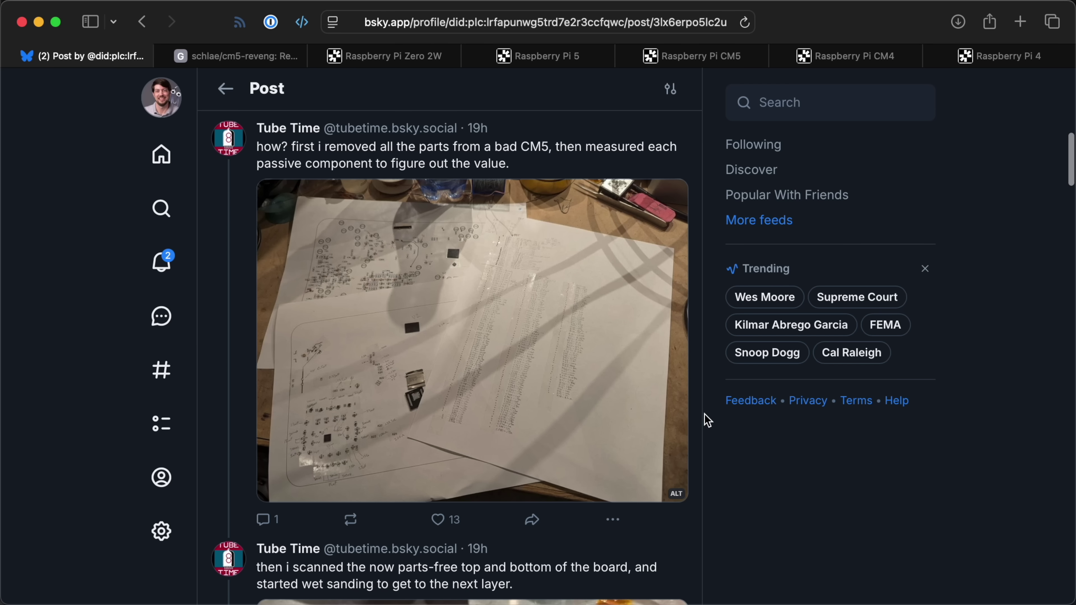
{"action": "scroll", "coordinate": [708, 420], "scroll_direction": "down", "scroll_amount": 2}
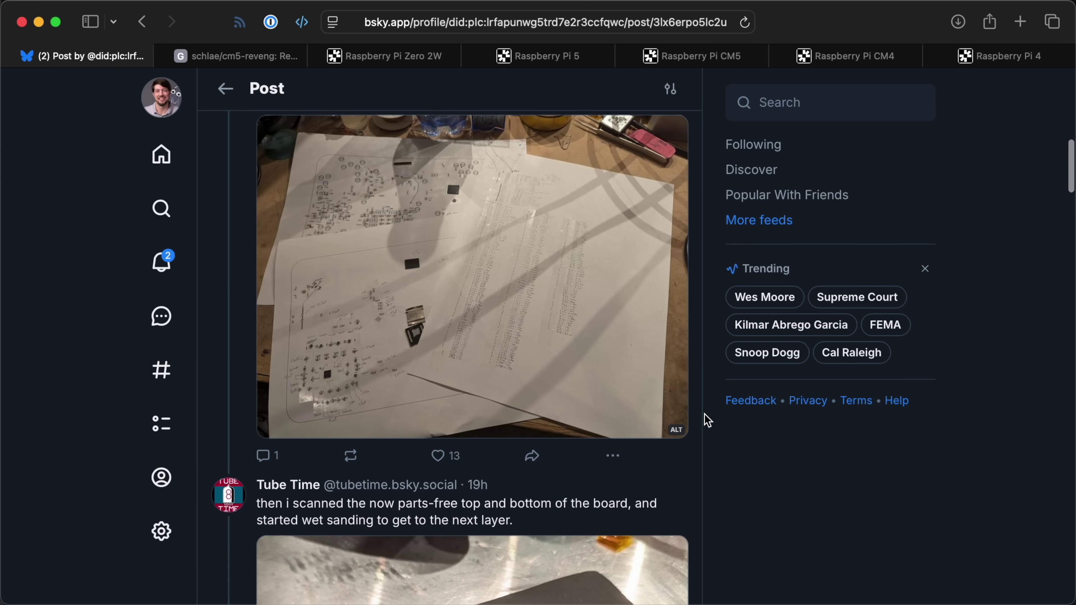
{"action": "scroll", "coordinate": [708, 419], "scroll_direction": "down", "scroll_amount": 1}
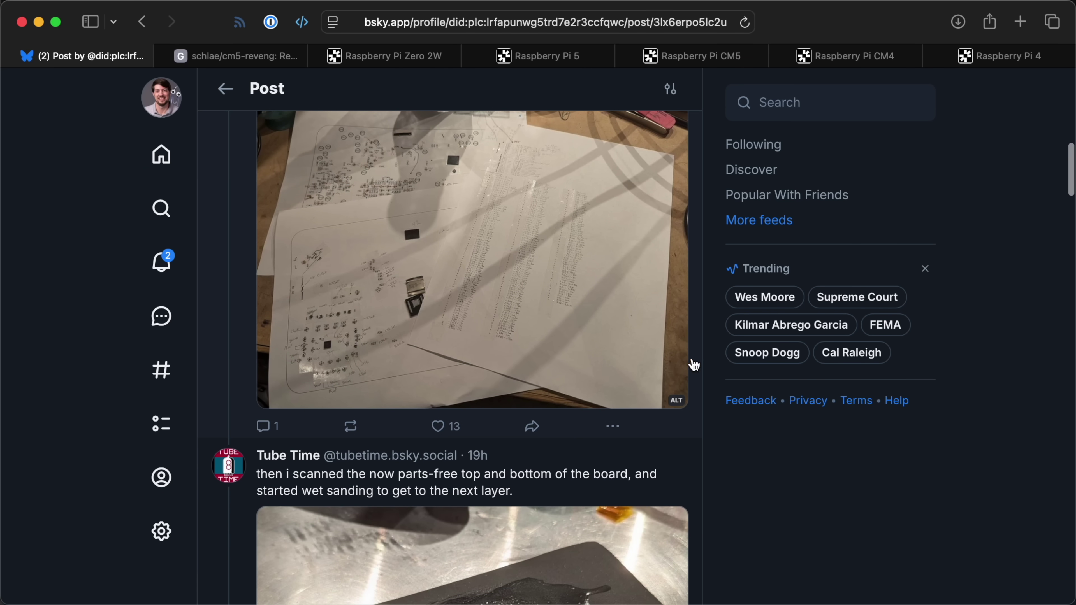
{"action": "scroll", "coordinate": [702, 368], "scroll_direction": "down", "scroll_amount": 10}
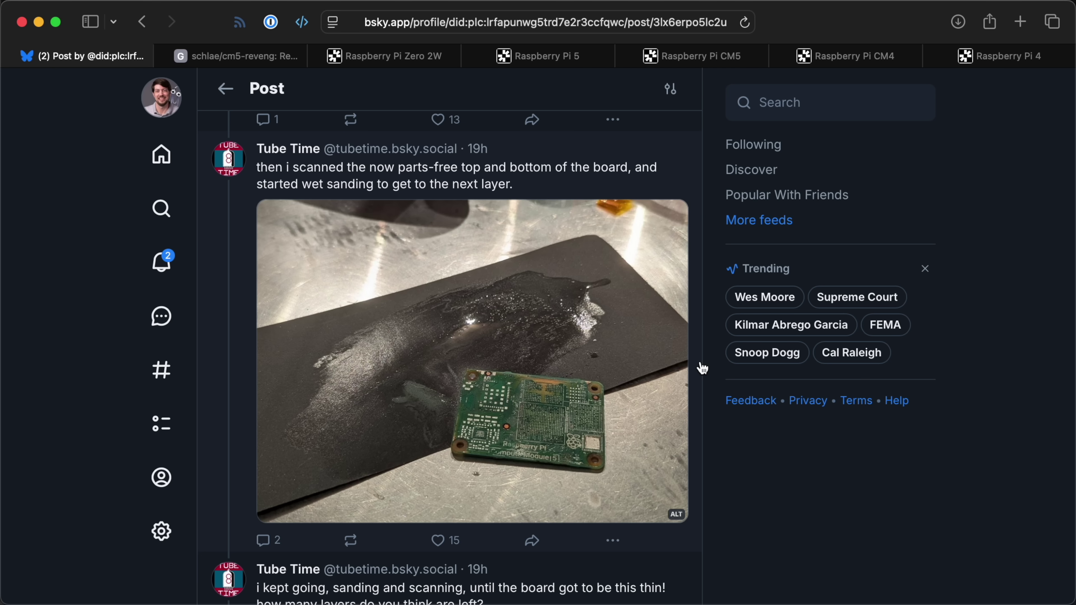
{"action": "scroll", "coordinate": [702, 368], "scroll_direction": "down", "scroll_amount": 5}
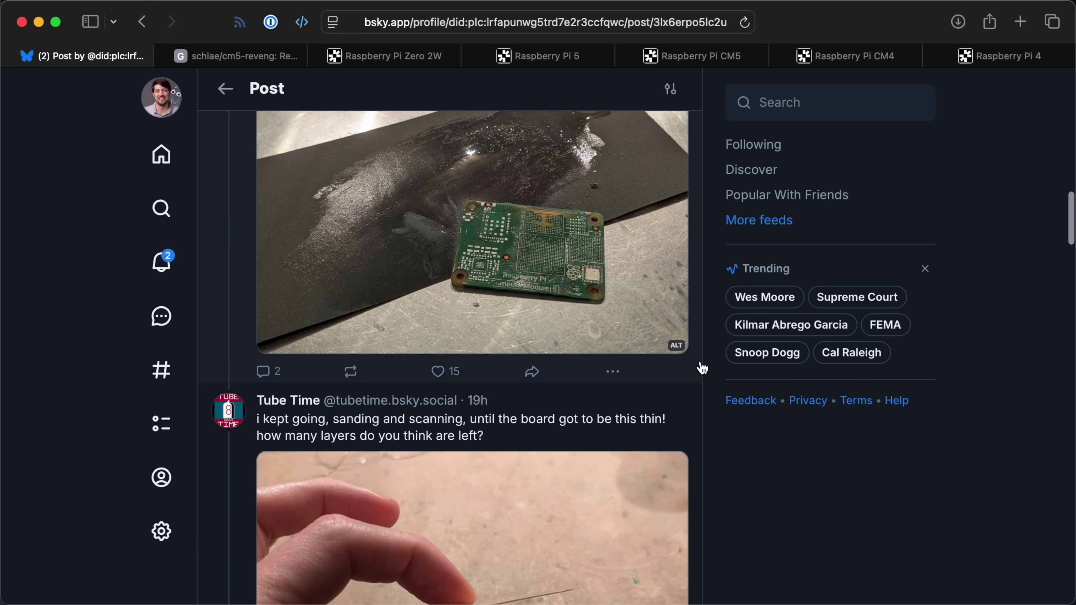
{"action": "scroll", "coordinate": [702, 368], "scroll_direction": "down", "scroll_amount": 6}
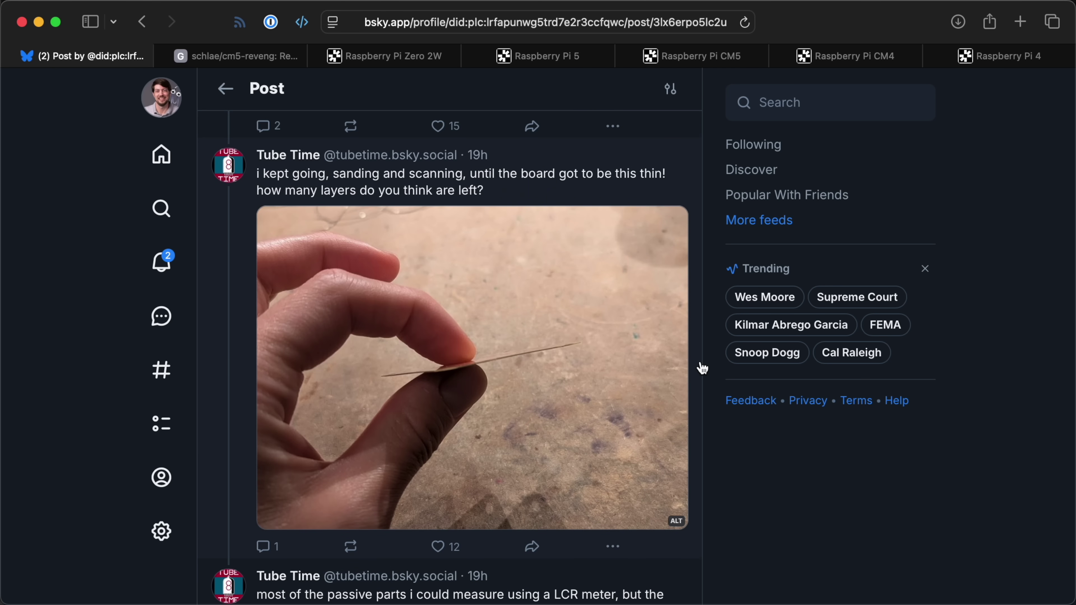
{"action": "scroll", "coordinate": [702, 368], "scroll_direction": "down", "scroll_amount": 6}
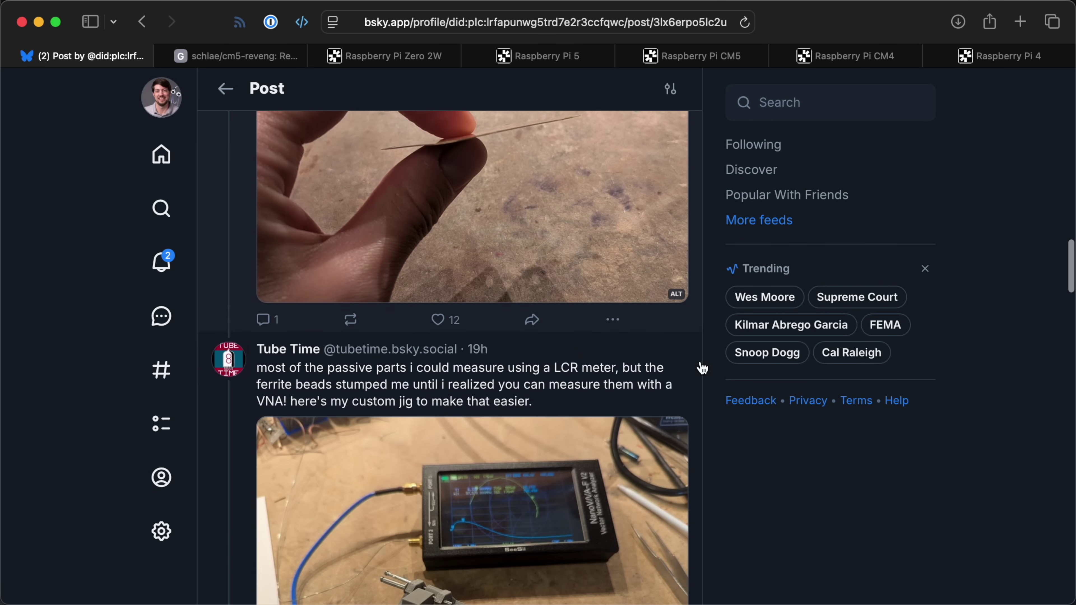
{"action": "scroll", "coordinate": [702, 368], "scroll_direction": "down", "scroll_amount": 4}
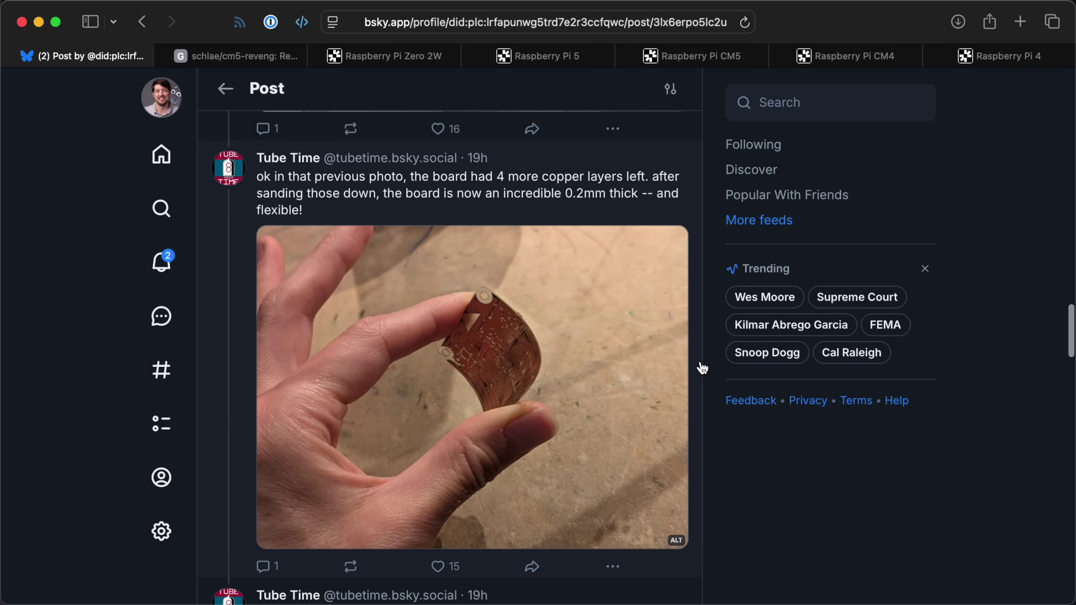
Step: Read down to the KiCad schematic post and its replies, then open the Raspberry Pi CM5 CT scan
{"action": "scroll", "coordinate": [702, 368], "scroll_direction": "down", "scroll_amount": 5}
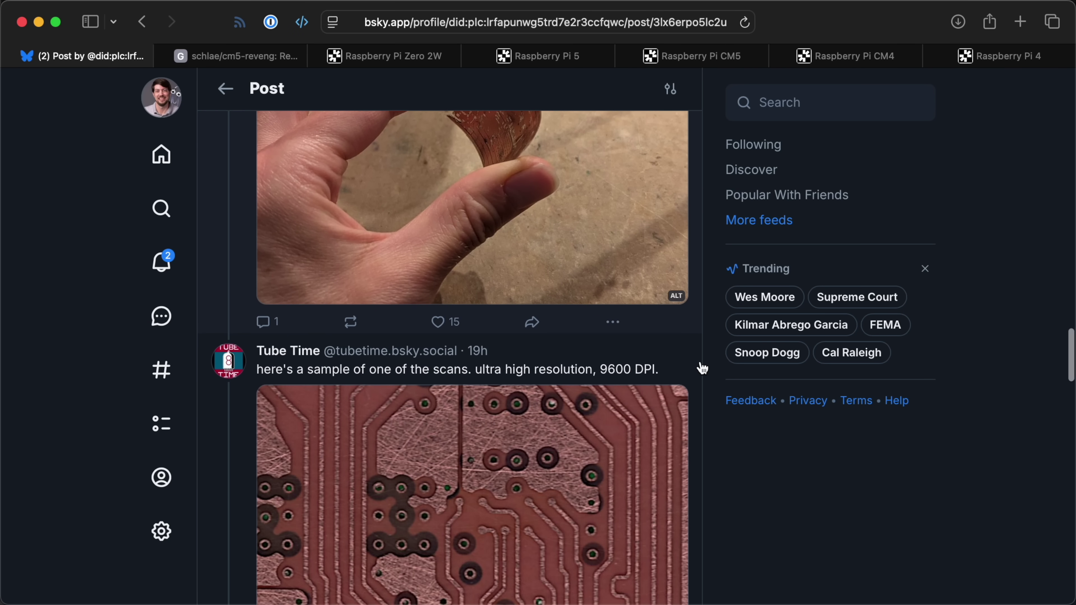
{"action": "scroll", "coordinate": [702, 368], "scroll_direction": "down", "scroll_amount": 5}
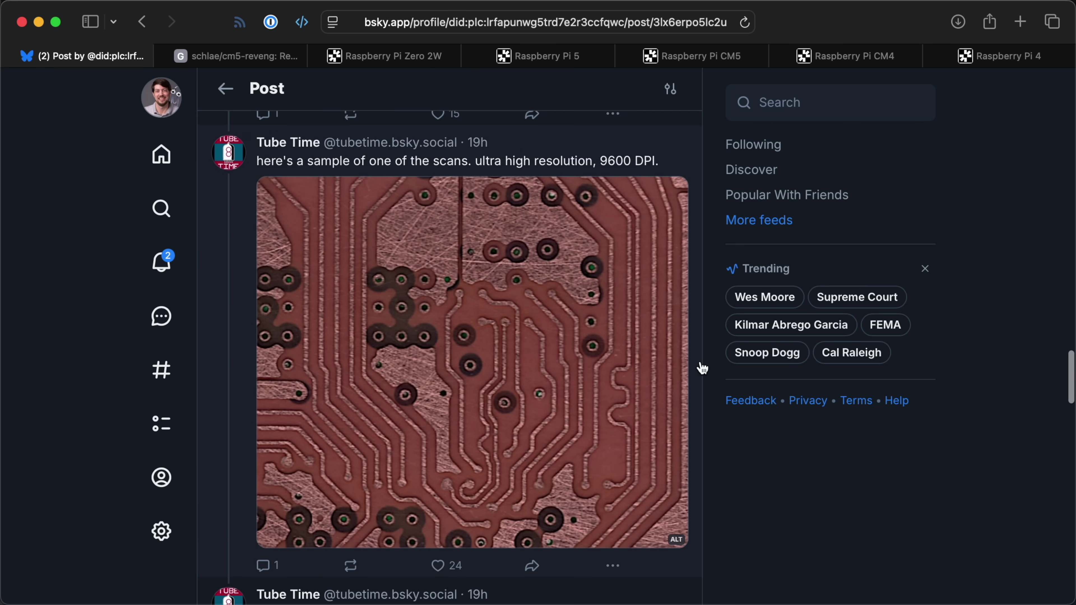
{"action": "scroll", "coordinate": [702, 368], "scroll_direction": "down", "scroll_amount": 8}
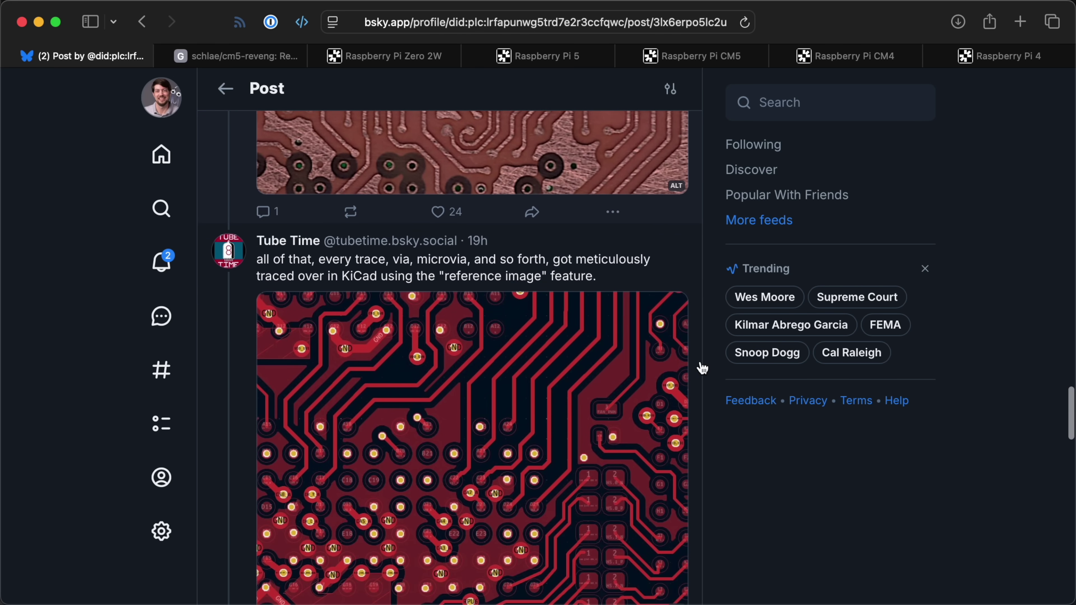
{"action": "scroll", "coordinate": [702, 368], "scroll_direction": "down", "scroll_amount": 3}
{"action": "scroll", "coordinate": [702, 368], "scroll_direction": "down", "scroll_amount": 10}
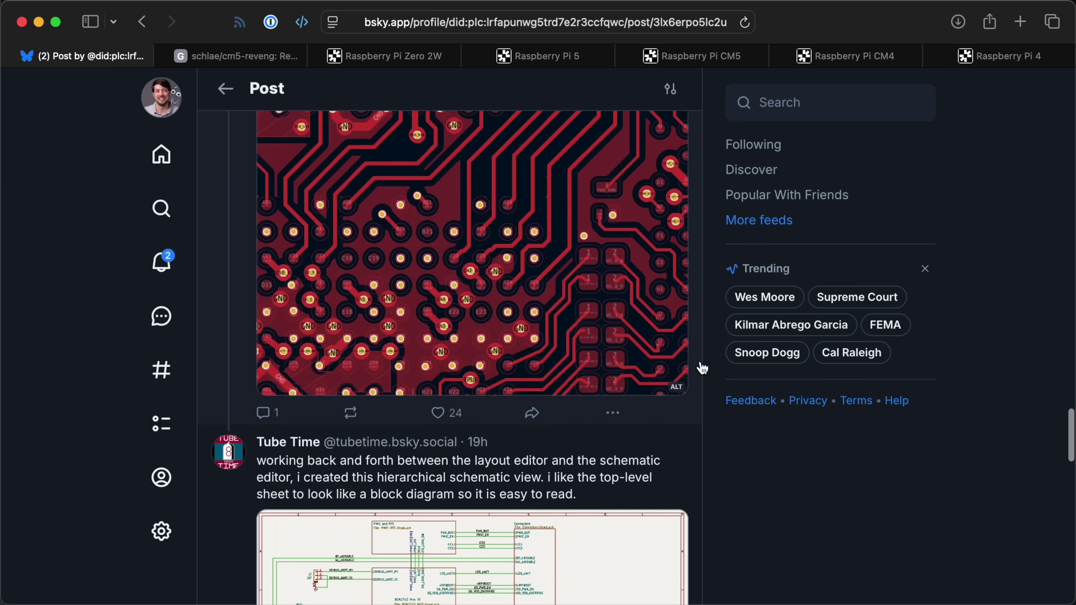
{"action": "scroll", "coordinate": [702, 368], "scroll_direction": "down", "scroll_amount": 4}
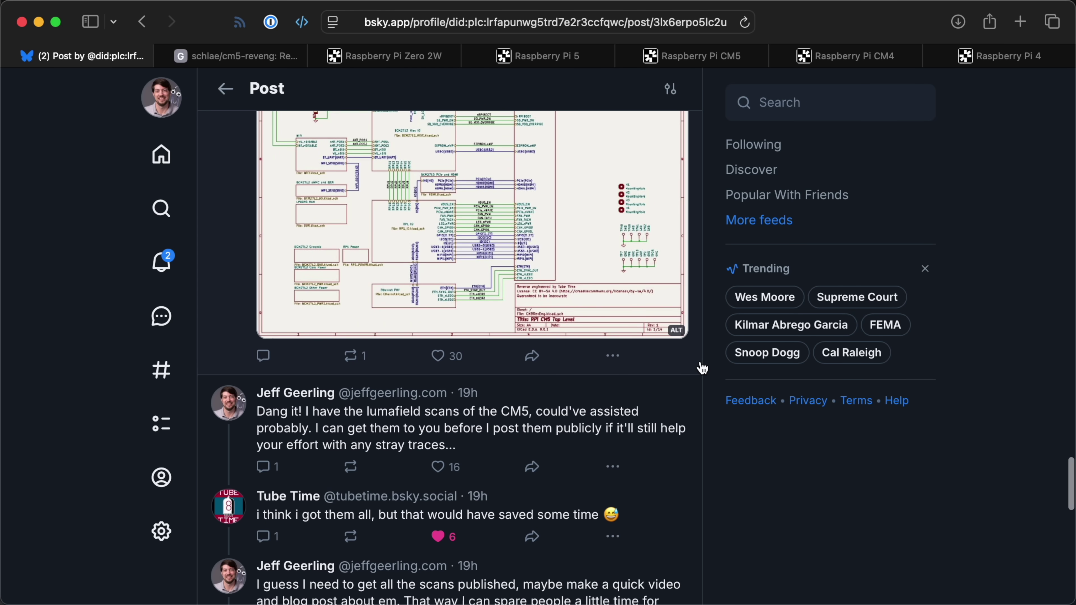
{"action": "scroll", "coordinate": [702, 367], "scroll_direction": "up", "scroll_amount": 14}
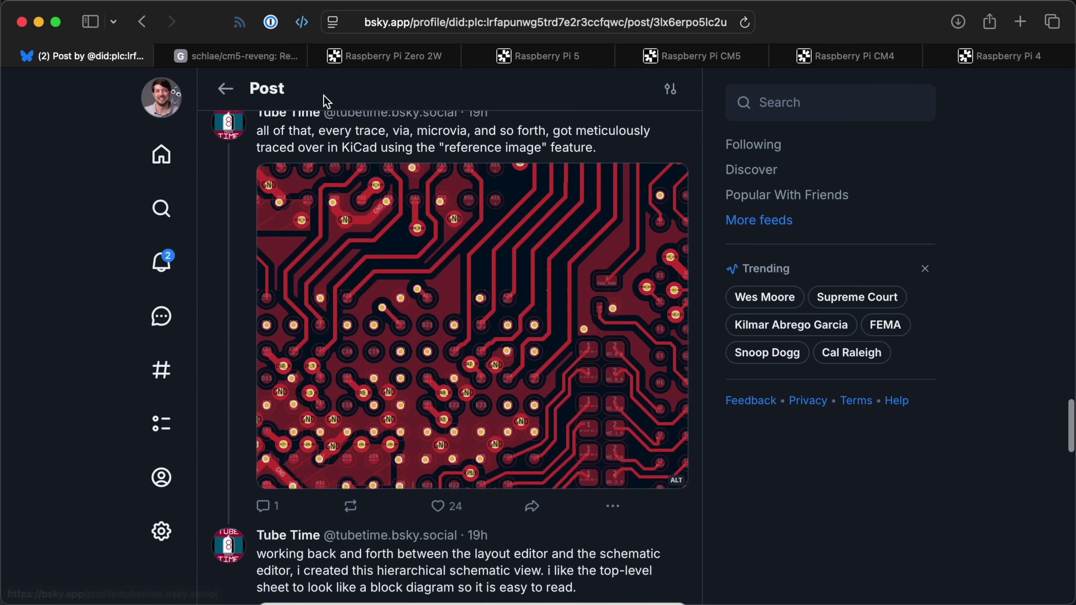
{"action": "left_click", "coordinate": [697, 60]}
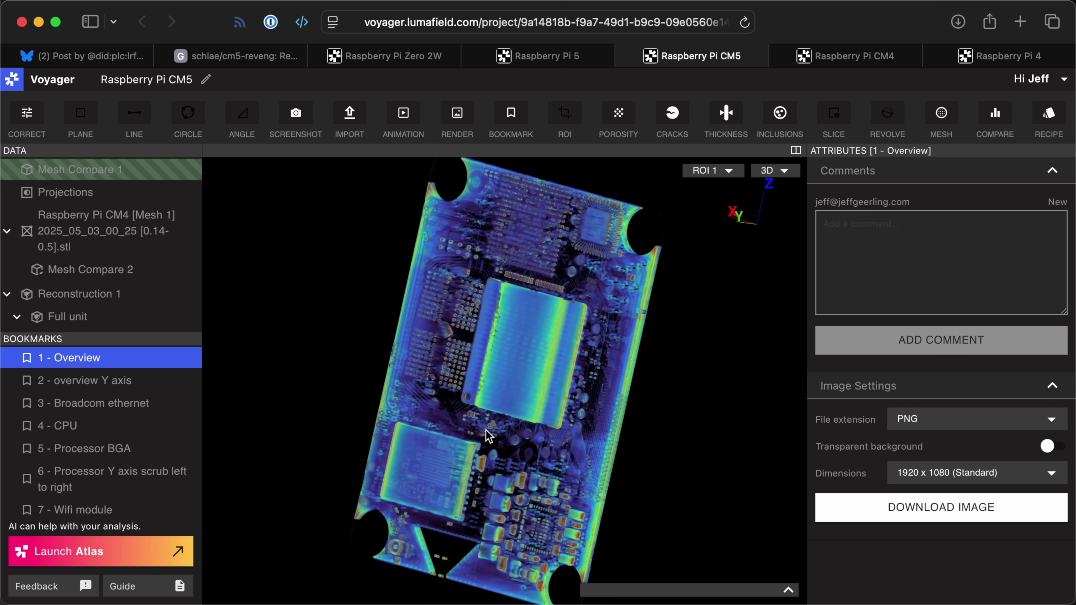
Step: Rotate the CM5 scan, jump to the '2 - overview Y axis' bookmark and scrub the Y-axis slice
{"action": "left_click_drag", "start_coordinate": [489, 436], "coordinate": [713, 452]}
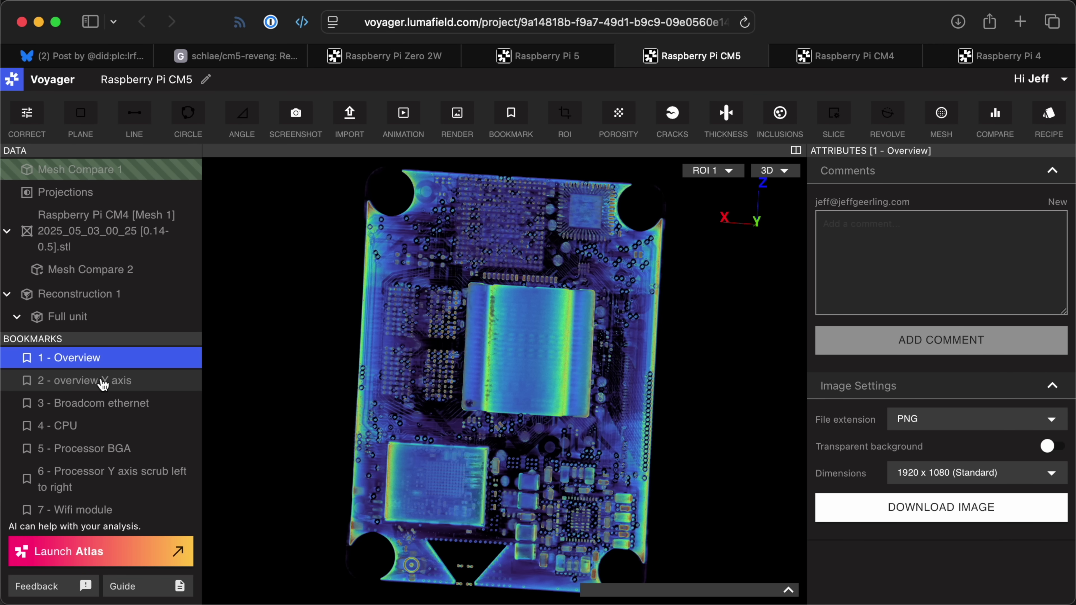
{"action": "left_click", "coordinate": [110, 382]}
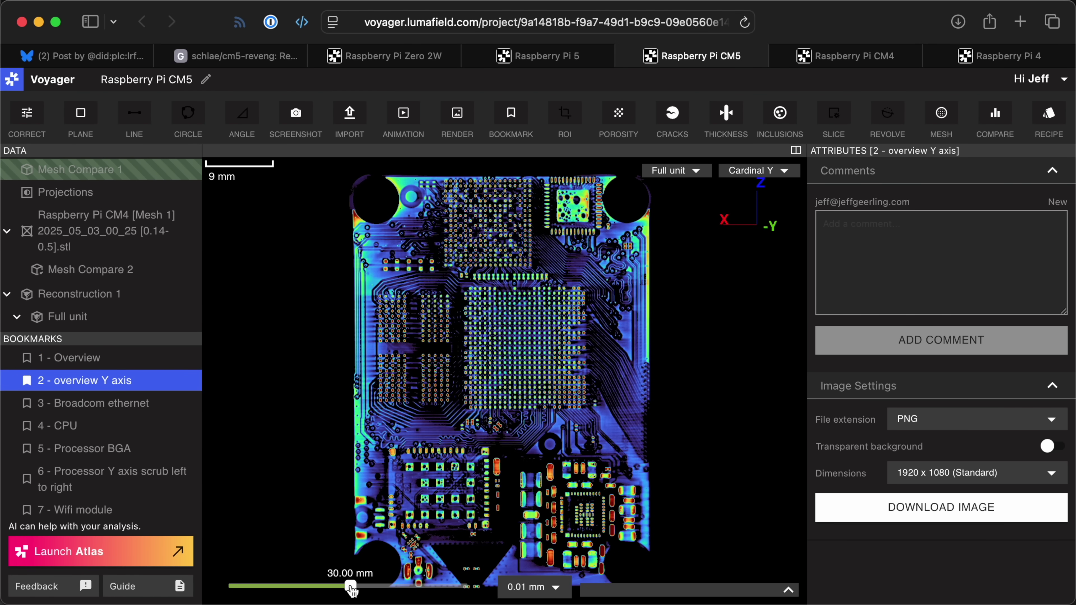
{"action": "mouse_move", "coordinate": [351, 589]}
{"action": "left_mouse_down"}
{"action": "mouse_move", "coordinate": [361, 590]}
{"action": "mouse_move", "coordinate": [341, 588]}
{"action": "mouse_move", "coordinate": [358, 589]}
{"action": "left_mouse_up"}
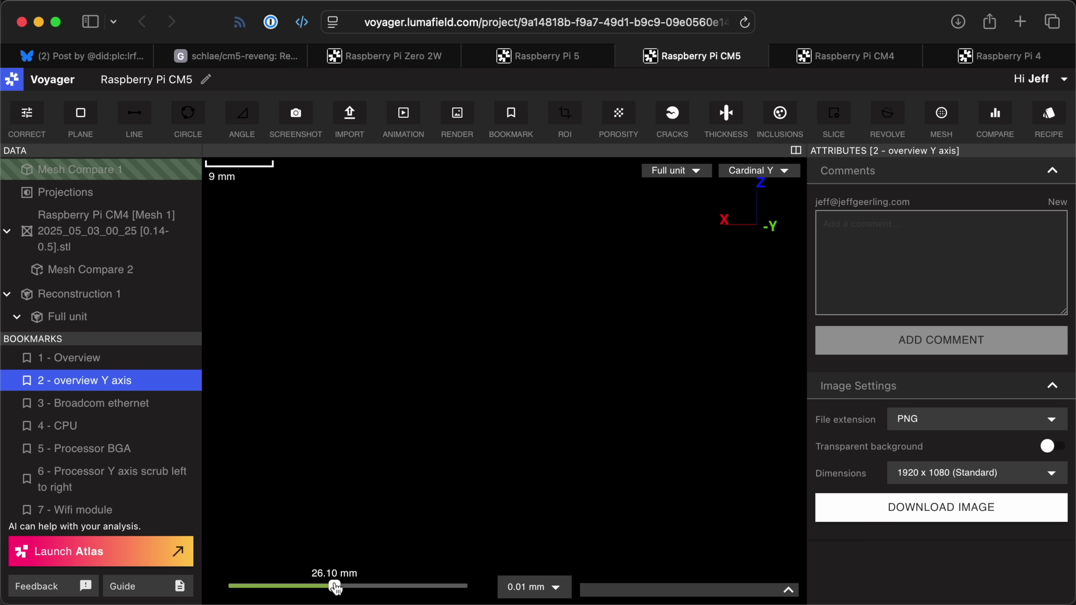
Step: Orbit the CM5's Broadcom ethernet chip from edge-on to top-down
{"action": "left_click", "coordinate": [125, 404]}
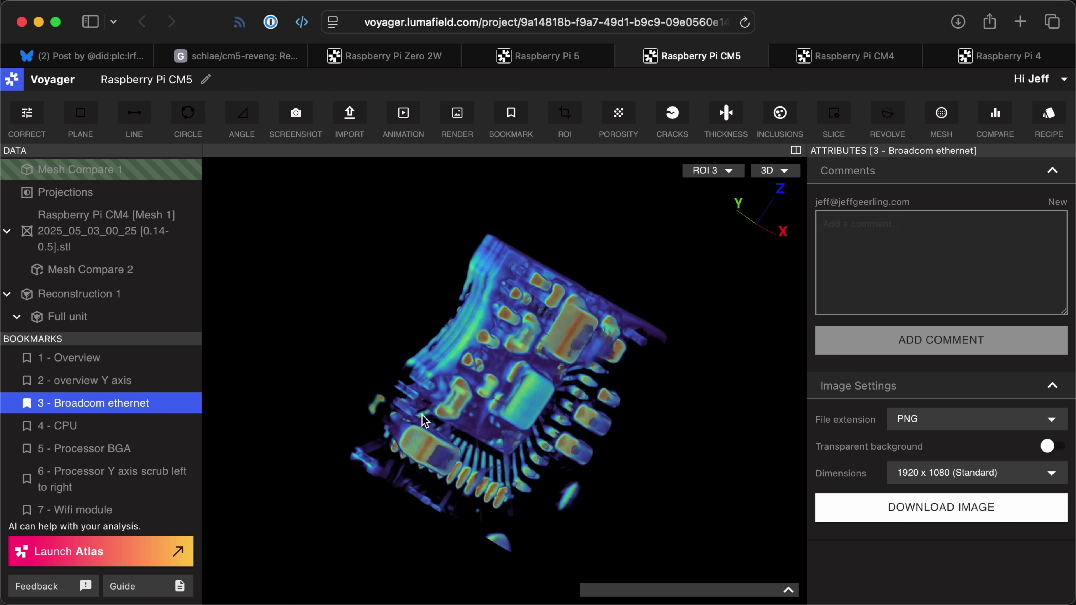
{"action": "left_click_drag", "start_coordinate": [424, 421], "coordinate": [455, 433]}
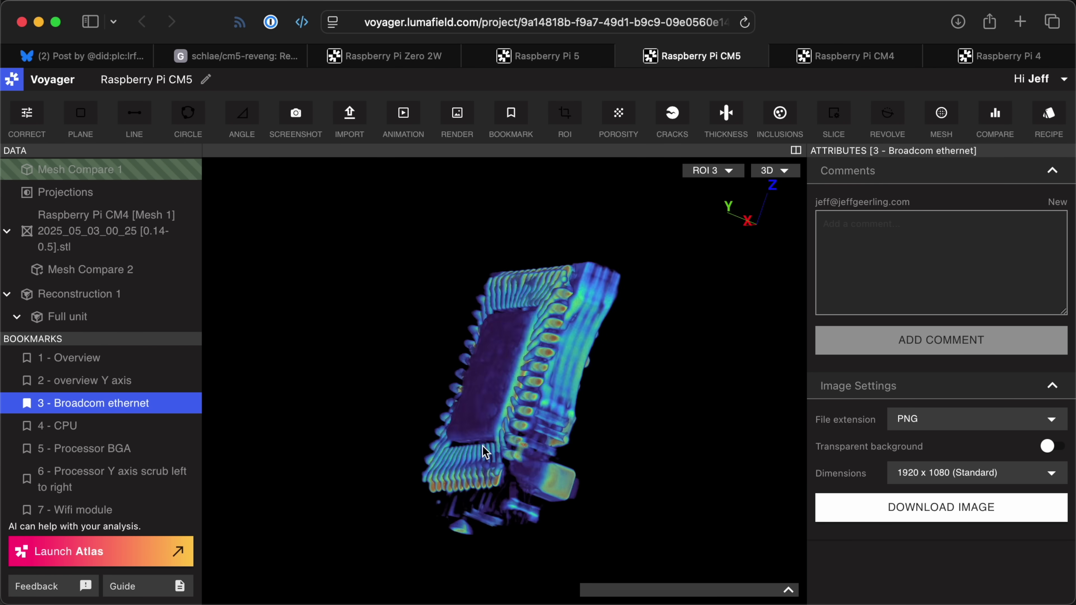
{"action": "mouse_move", "coordinate": [379, 430]}
{"action": "left_mouse_down"}
{"action": "mouse_move", "coordinate": [384, 413]}
{"action": "mouse_move", "coordinate": [387, 447]}
{"action": "left_mouse_up"}
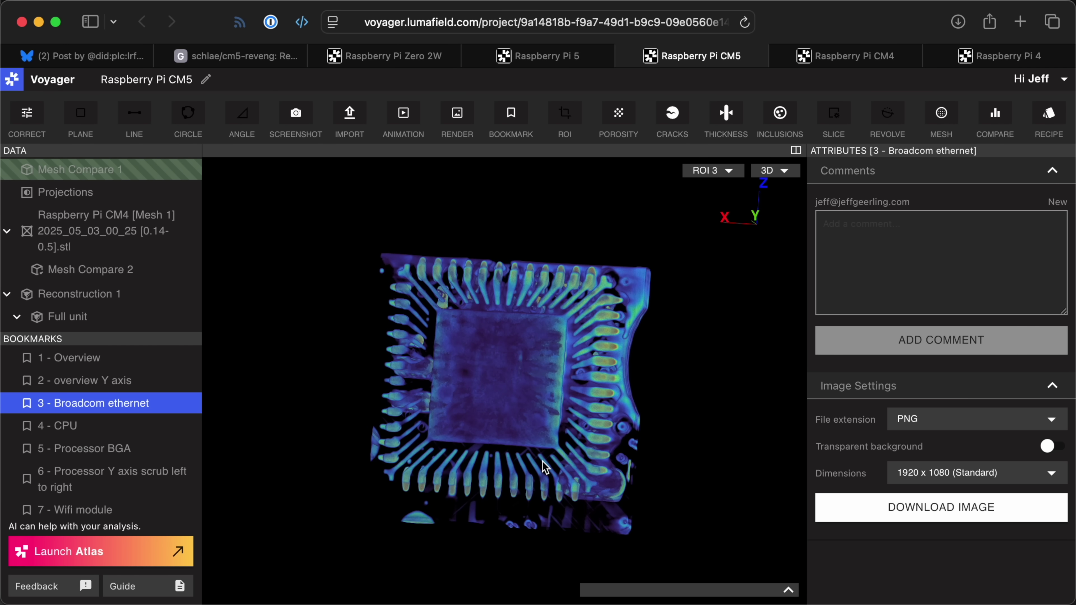
Step: Scrub the '4 - CPU' cross-section between roughly 9 and 12 mm to reveal the ball grid
{"action": "left_click", "coordinate": [76, 428]}
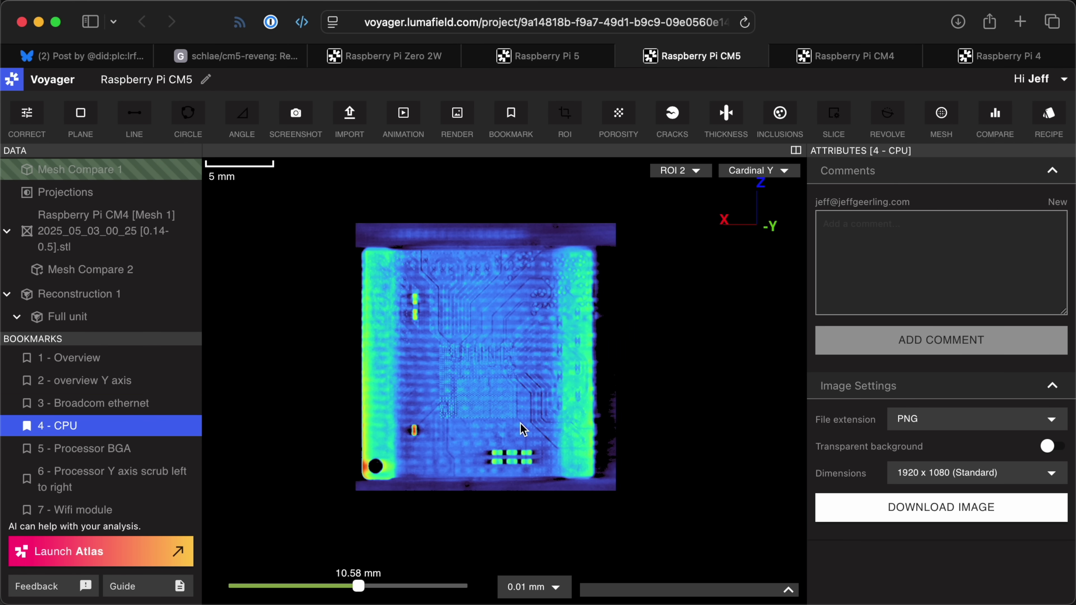
{"action": "left_click_drag", "start_coordinate": [524, 429], "coordinate": [558, 429]}
{"action": "left_click_drag", "start_coordinate": [358, 586], "coordinate": [349, 589]}
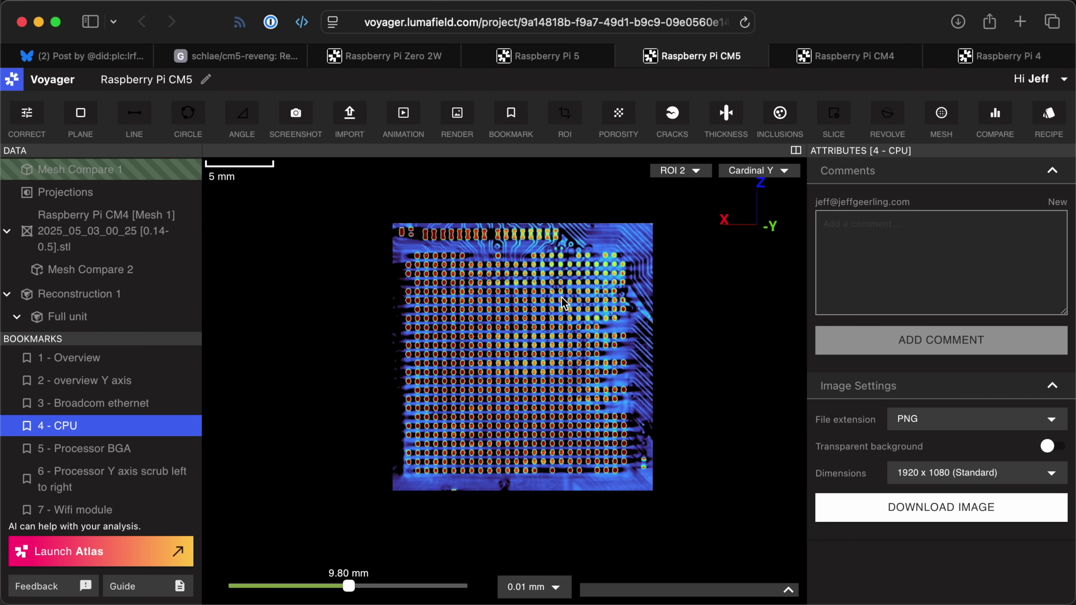
{"action": "left_click_drag", "start_coordinate": [355, 585], "coordinate": [352, 588]}
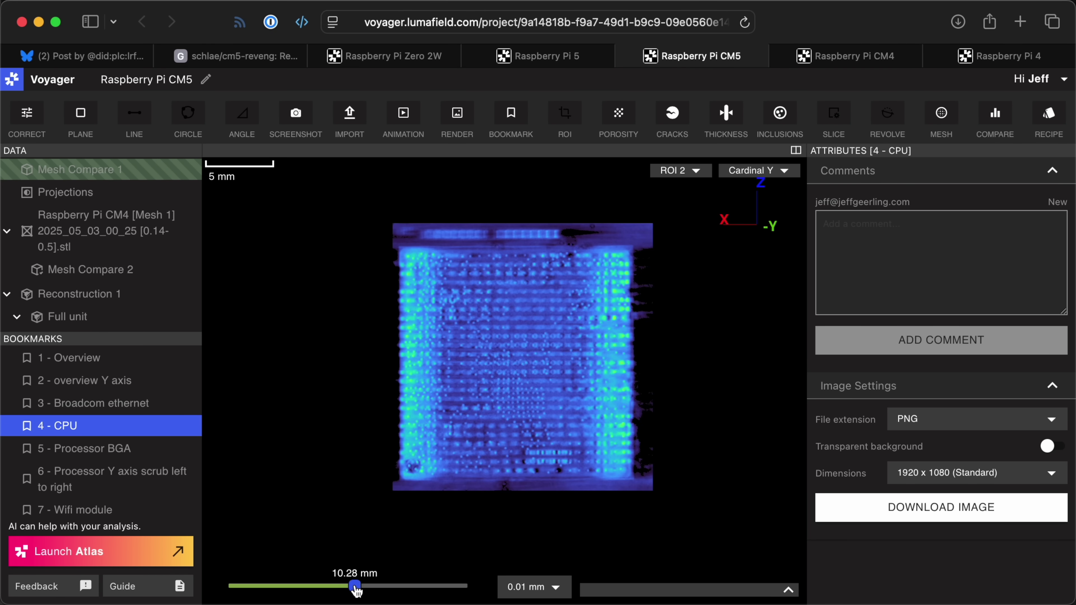
{"action": "left_click_drag", "start_coordinate": [357, 590], "coordinate": [363, 593]}
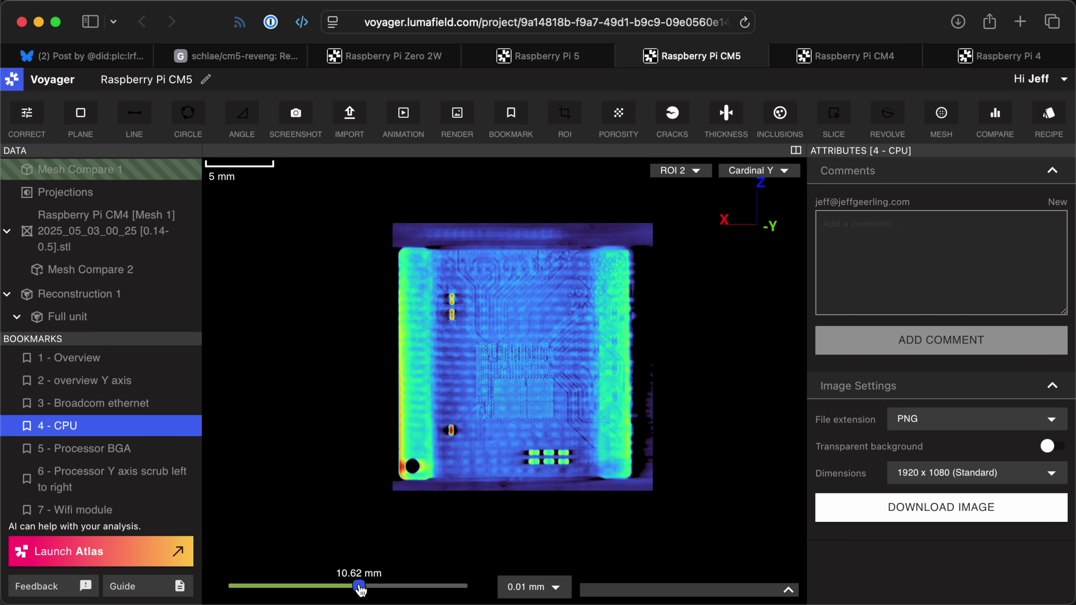
{"action": "left_click_drag", "start_coordinate": [360, 589], "coordinate": [339, 592]}
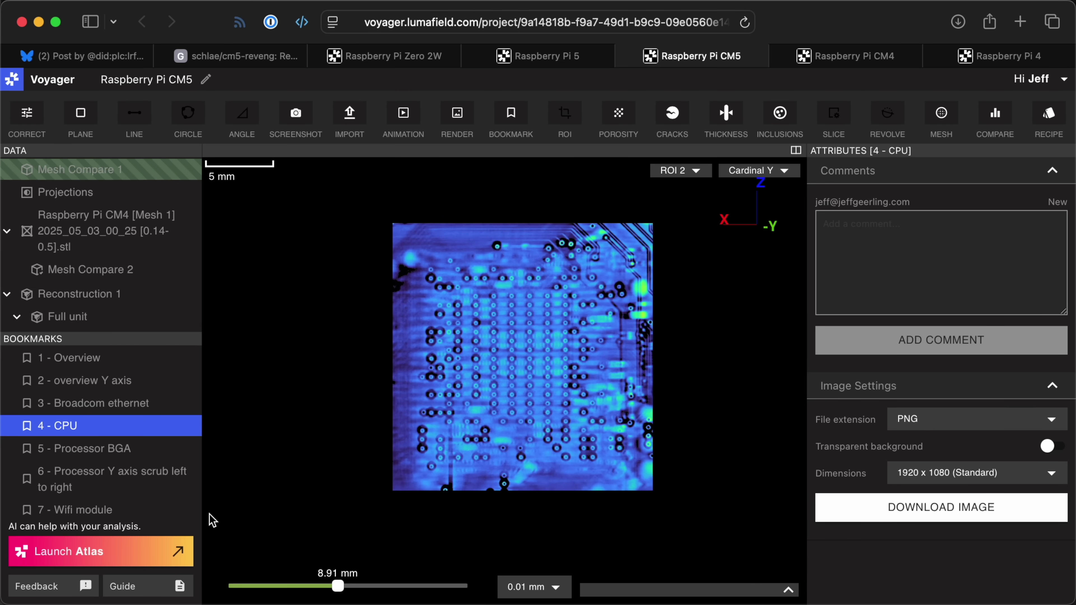
{"action": "left_click", "coordinate": [117, 454]}
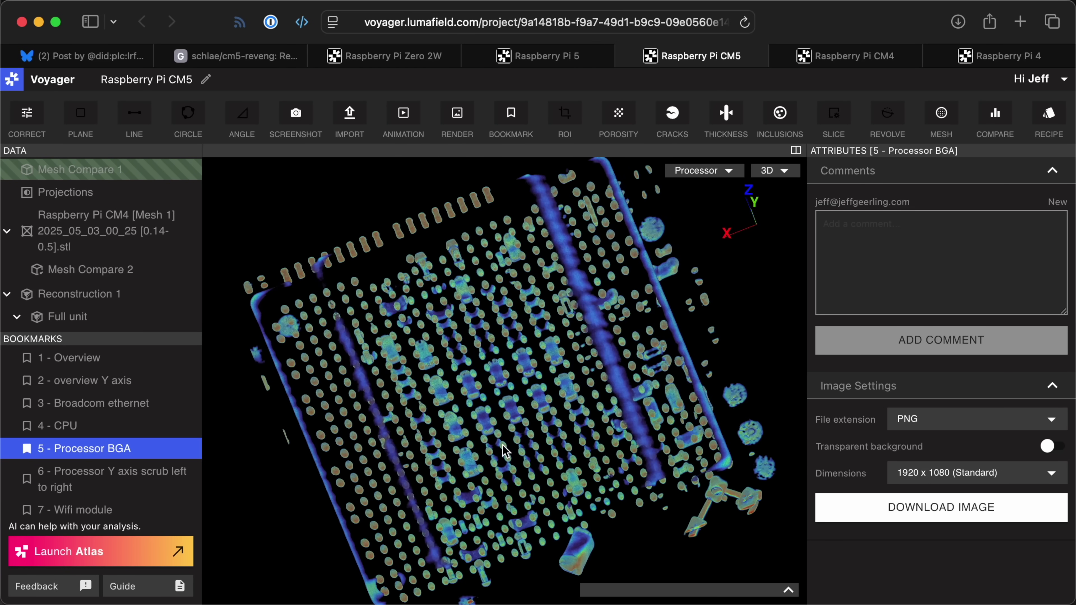
Step: Zoom in on the processor's solder-ball grid, then orbit the Wifi module to a face-on view
{"action": "scroll", "coordinate": [551, 424], "scroll_direction": "up", "scroll_amount": 10}
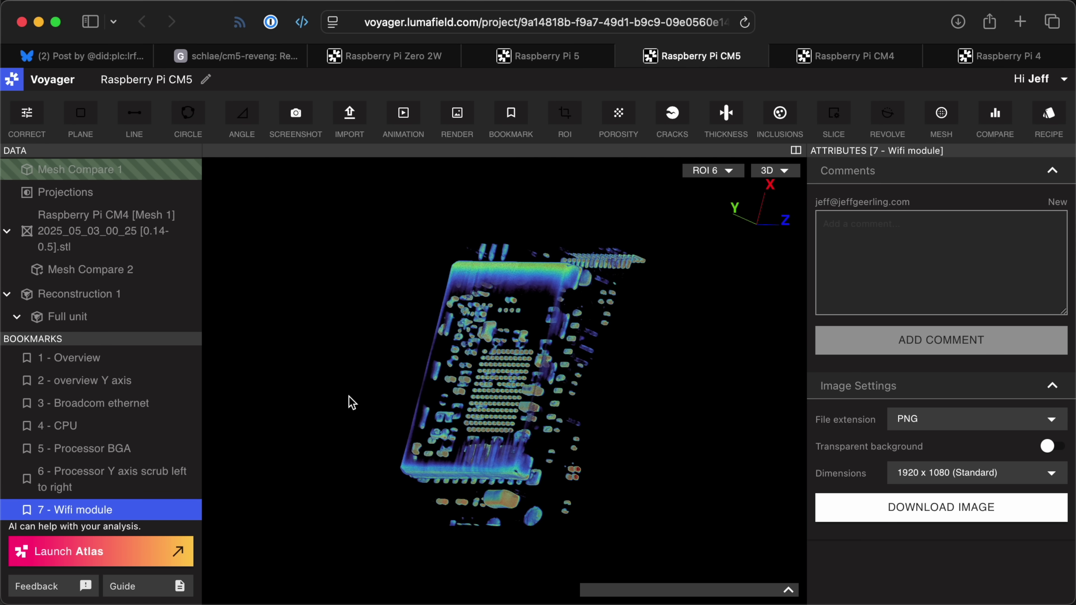
{"action": "left_click_drag", "start_coordinate": [253, 409], "coordinate": [413, 418]}
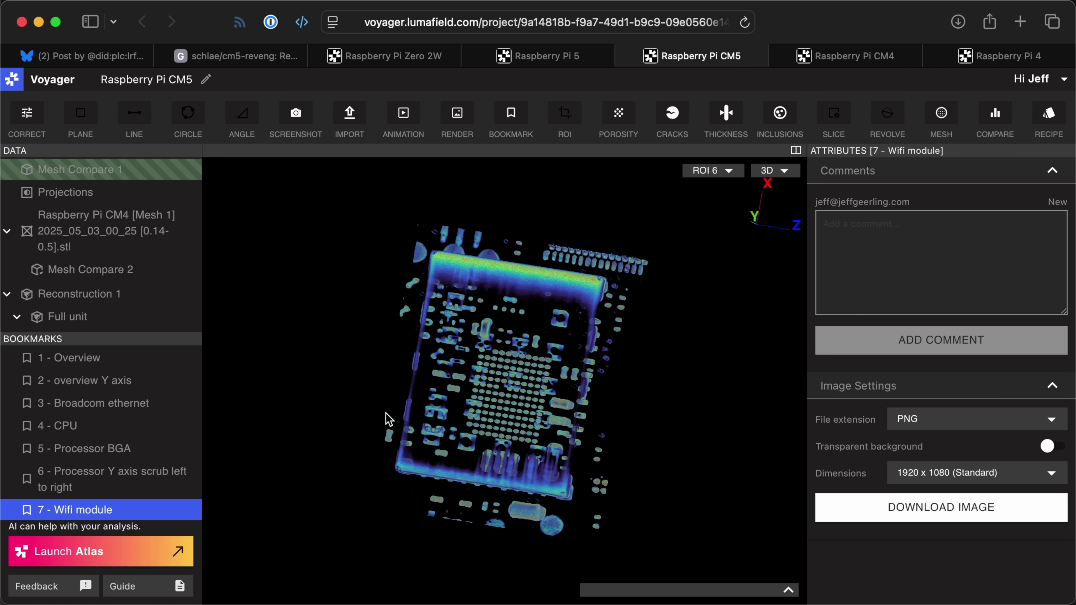
{"action": "left_click_drag", "start_coordinate": [368, 418], "coordinate": [407, 411]}
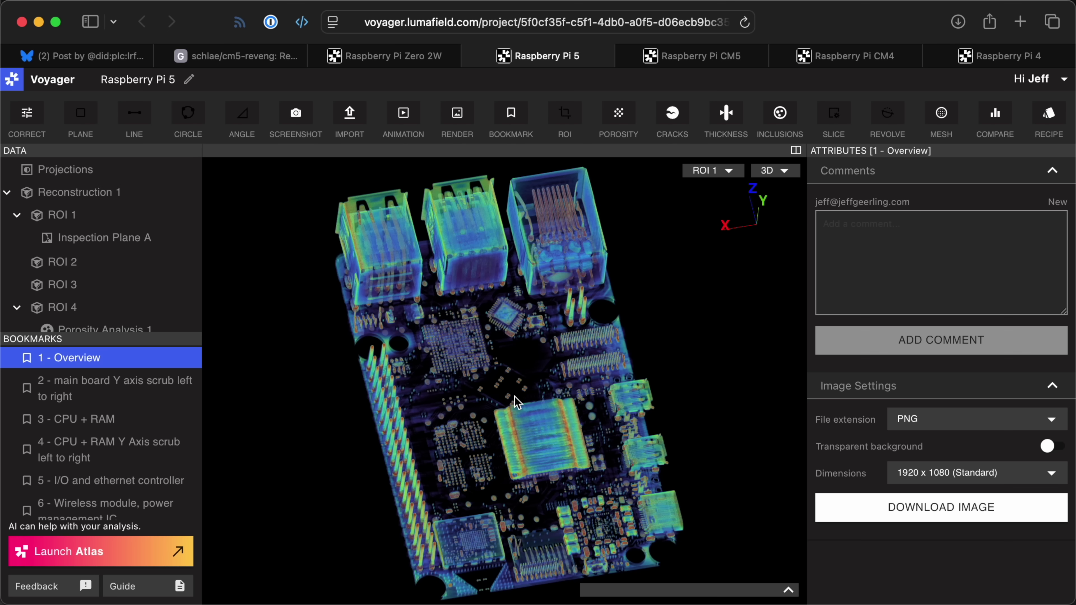
Step: Orbit the Pi 5 overview top-down, scrub the main-board cross-section, then show the '3 - CPU + RAM' bookmark
{"action": "left_click_drag", "start_coordinate": [562, 433], "coordinate": [549, 463]}
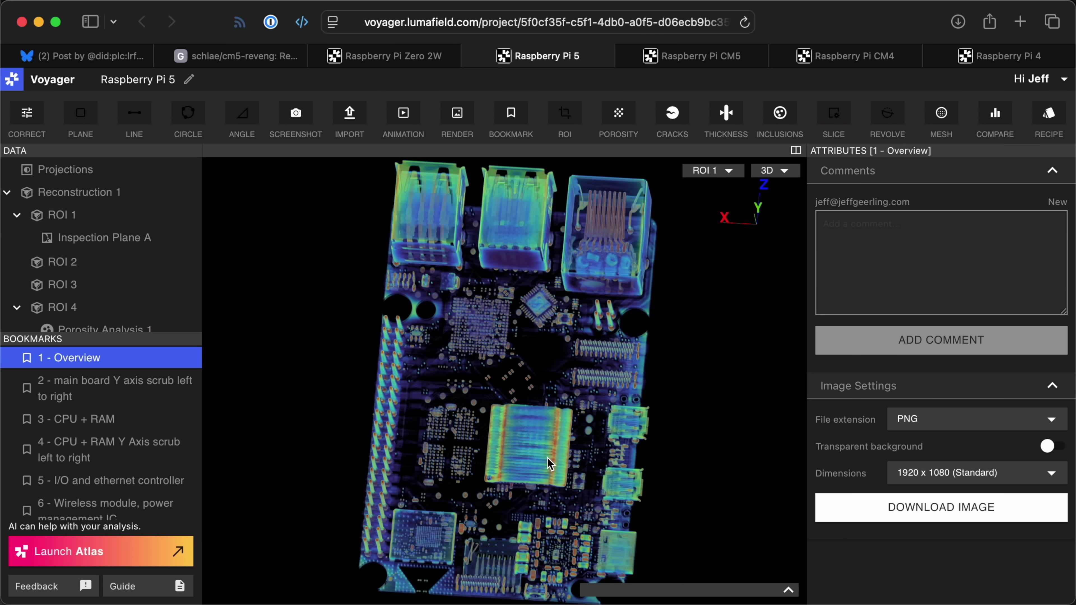
{"action": "left_click", "coordinate": [94, 382]}
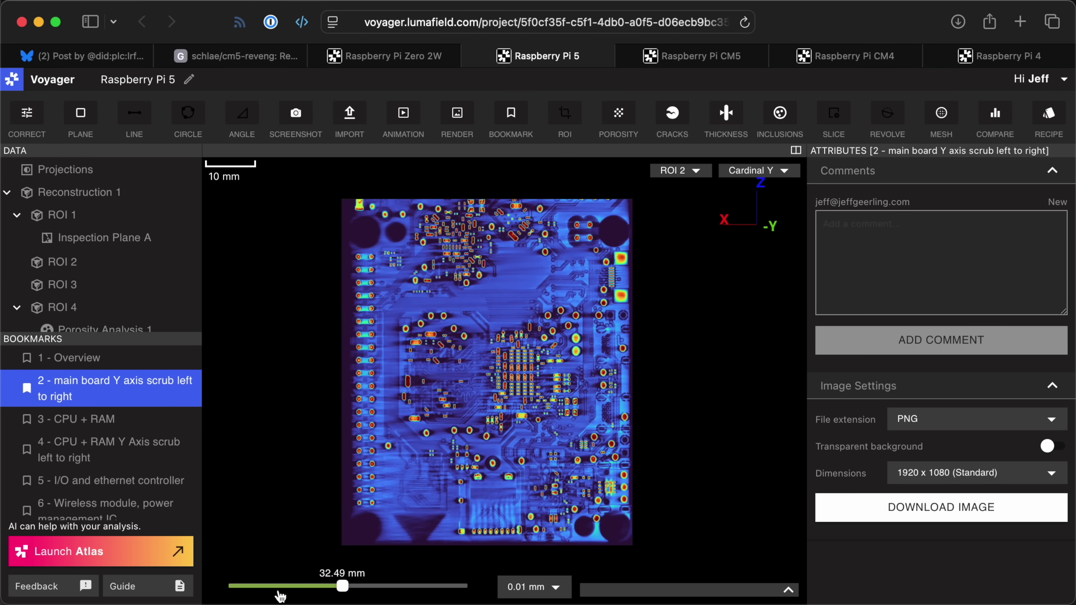
{"action": "mouse_move", "coordinate": [342, 590]}
{"action": "left_mouse_down"}
{"action": "mouse_move", "coordinate": [318, 590]}
{"action": "mouse_move", "coordinate": [350, 594]}
{"action": "left_mouse_up"}
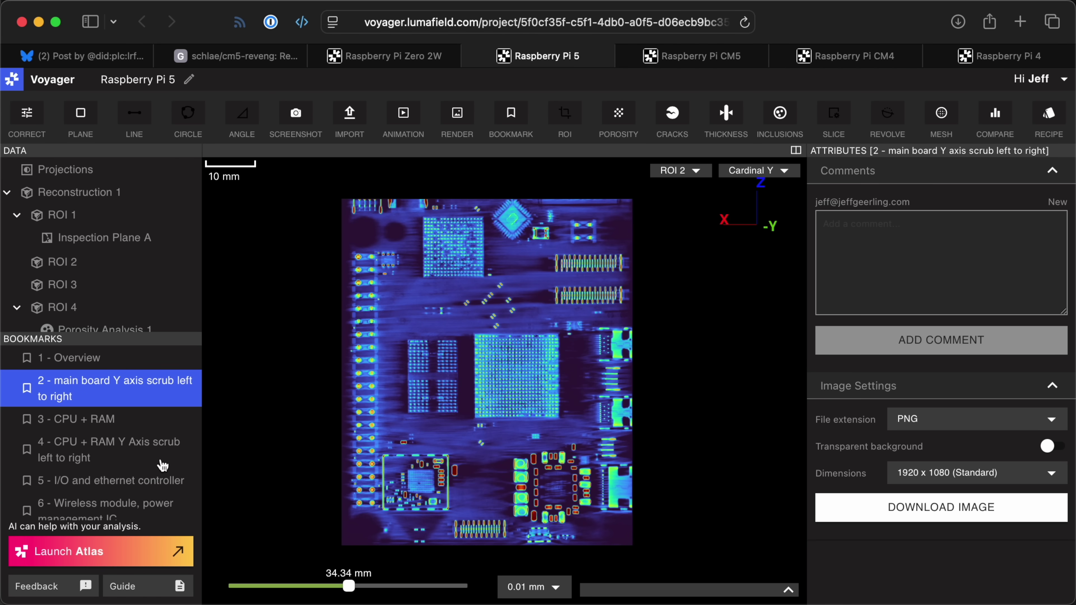
{"action": "left_click", "coordinate": [108, 424]}
Step: Orbit the Pi 5's CPU and RAM, scrub their cross-section to 14.86 mm, then rotate the I/O controller view
{"action": "left_click_drag", "start_coordinate": [522, 431], "coordinate": [564, 533]}
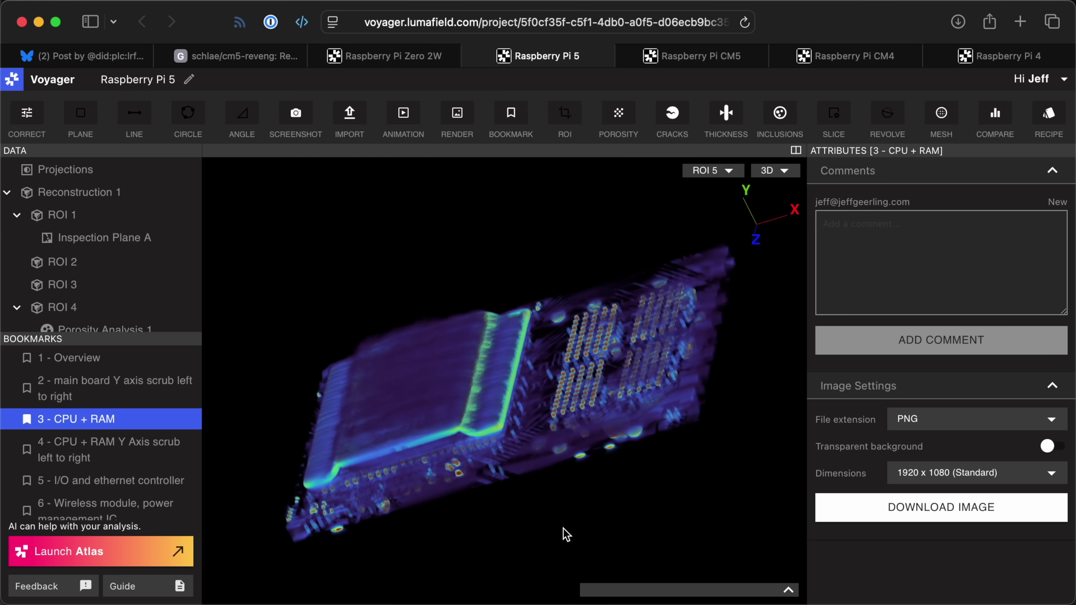
{"action": "left_click", "coordinate": [91, 442]}
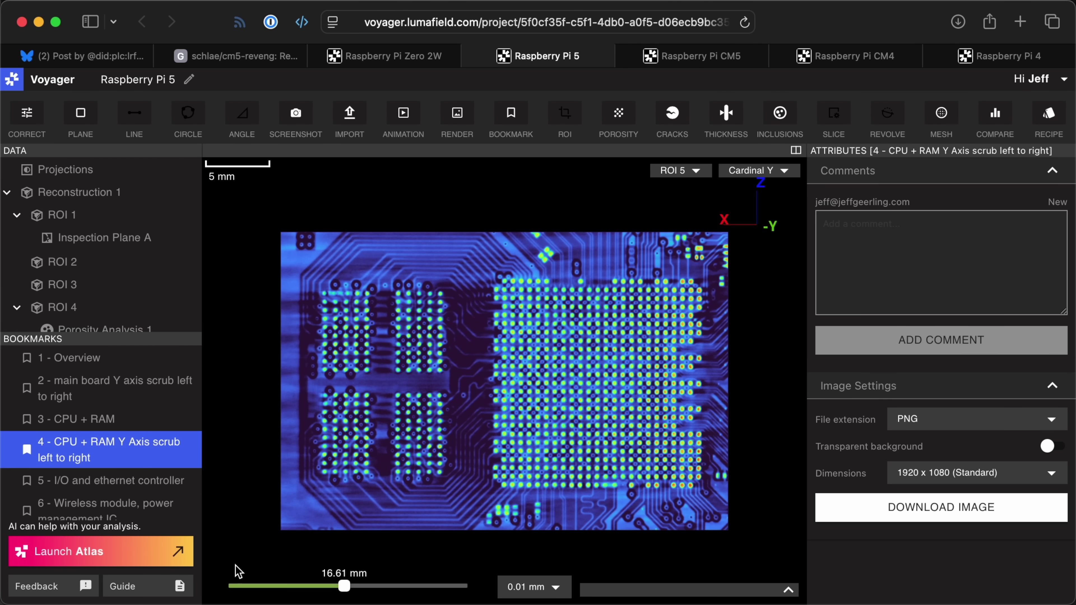
{"action": "mouse_move", "coordinate": [351, 593]}
{"action": "left_mouse_down"}
{"action": "mouse_move", "coordinate": [365, 593]}
{"action": "mouse_move", "coordinate": [347, 593]}
{"action": "left_mouse_up"}
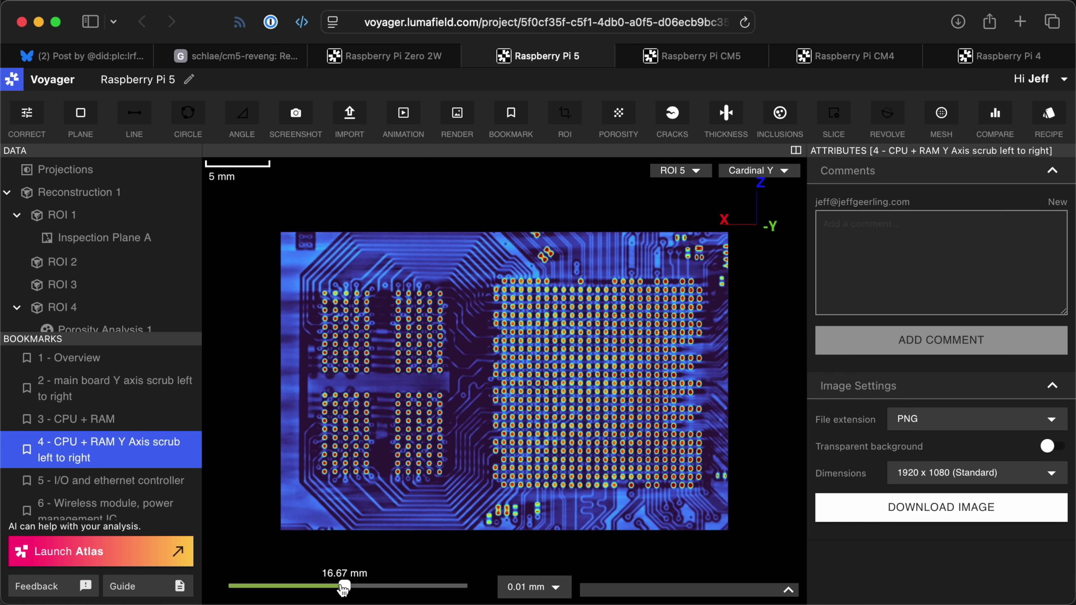
{"action": "left_click_drag", "start_coordinate": [344, 587], "coordinate": [332, 588]}
{"action": "left_click", "coordinate": [140, 491]}
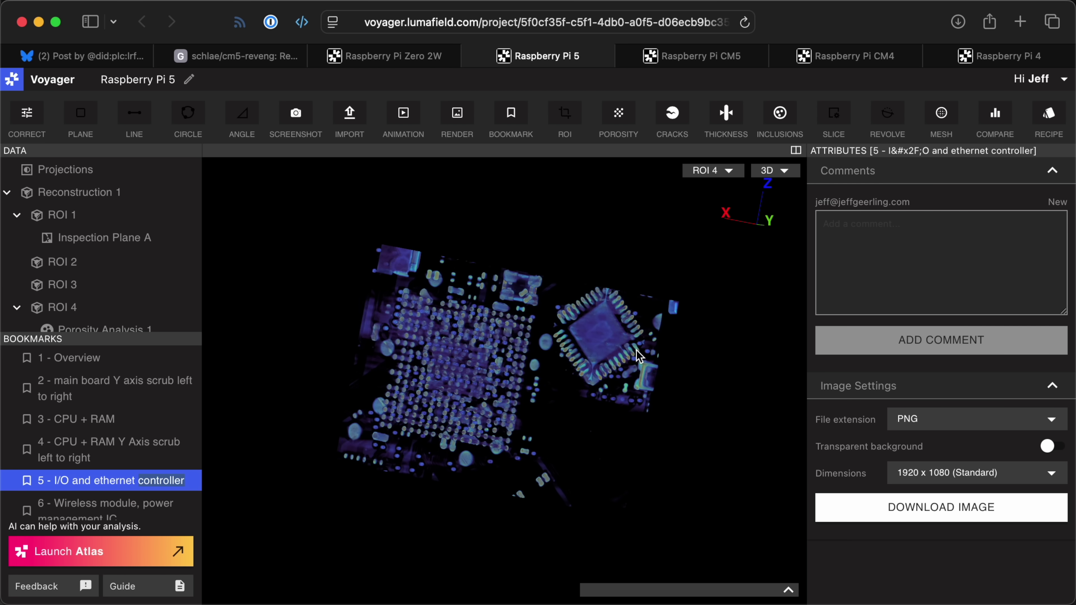
{"action": "mouse_move", "coordinate": [636, 350]}
{"action": "left_mouse_down"}
{"action": "mouse_move", "coordinate": [464, 353]}
{"action": "mouse_move", "coordinate": [631, 369]}
{"action": "left_mouse_up"}
Step: Orbit the wireless module and power IC bookmark, then advance to '7 - Inputs' facing the ports
{"action": "scroll", "coordinate": [118, 484], "scroll_direction": "down", "scroll_amount": 2}
{"action": "left_click", "coordinate": [115, 479]}
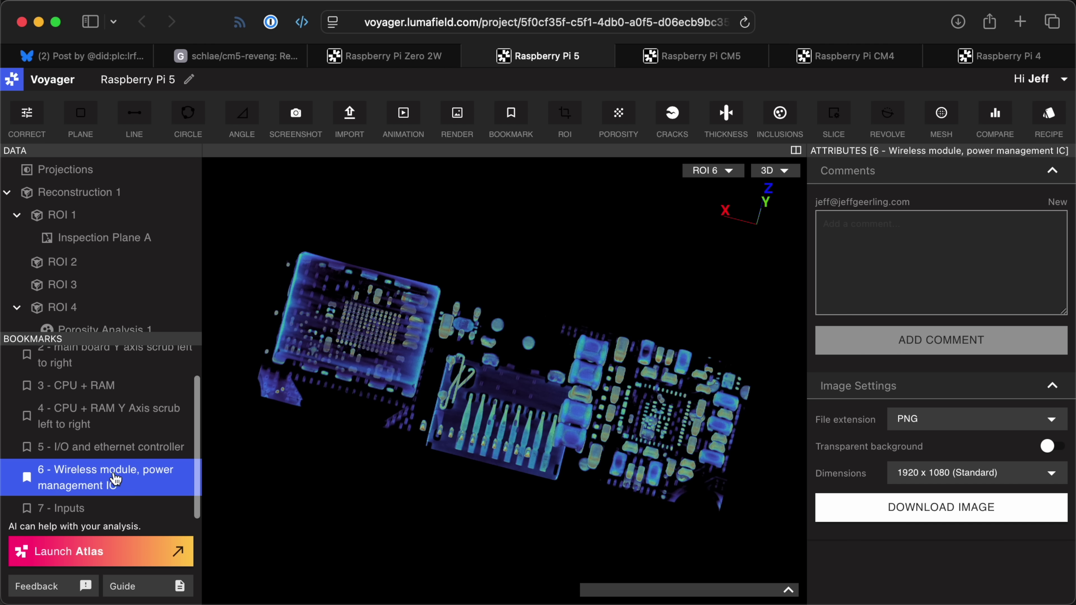
{"action": "left_click_drag", "start_coordinate": [474, 413], "coordinate": [293, 395]}
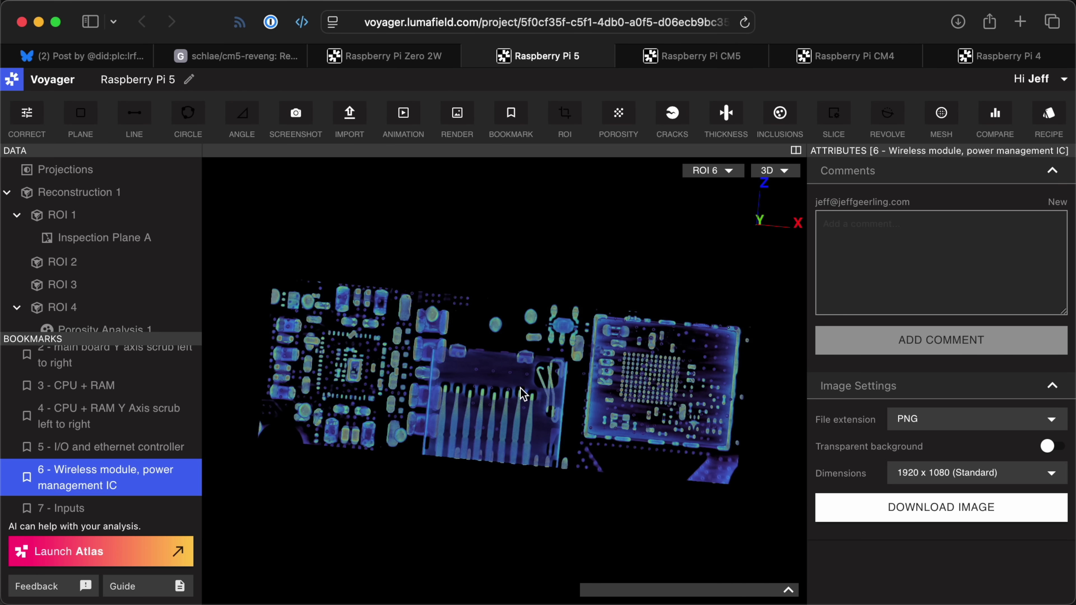
{"action": "left_click_drag", "start_coordinate": [483, 392], "coordinate": [653, 435]}
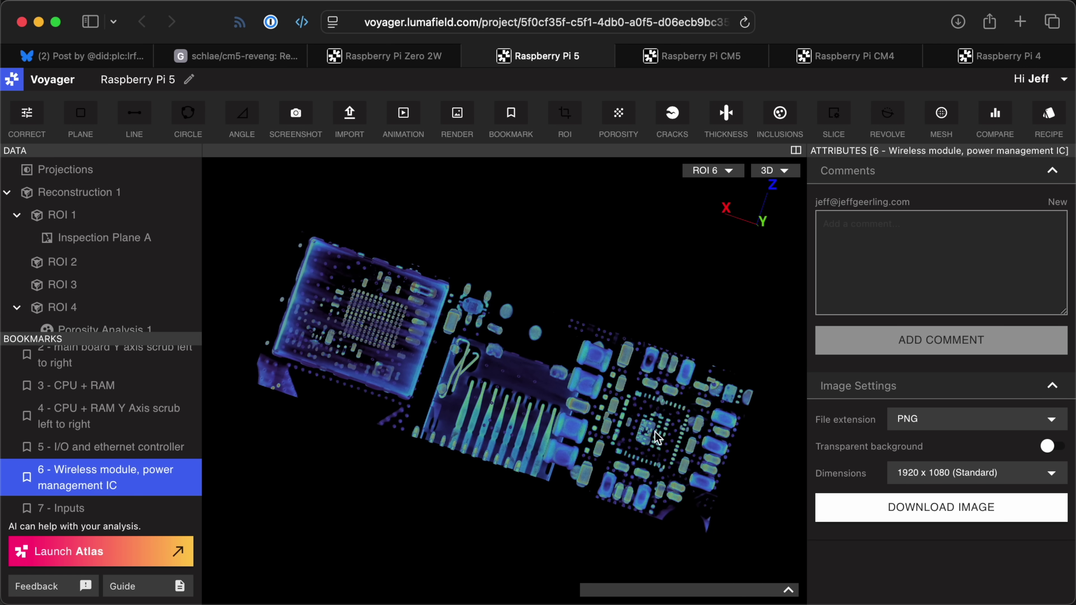
{"action": "key", "text": "Down"}
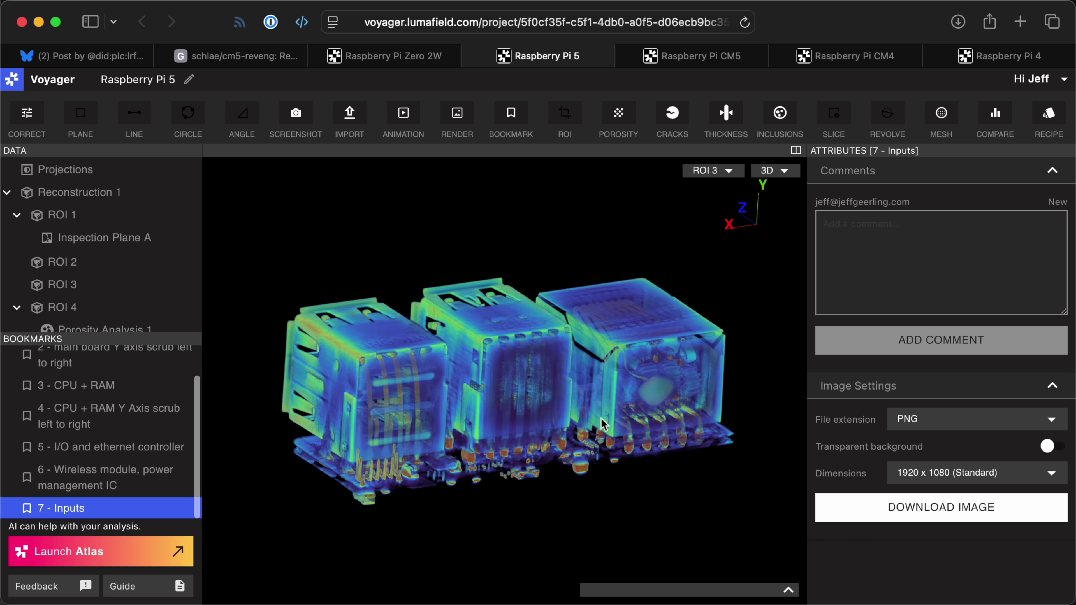
{"action": "left_click_drag", "start_coordinate": [601, 418], "coordinate": [542, 419]}
Step: Zoom in close on the Pi 5's USB and ethernet port housings
{"action": "scroll", "coordinate": [569, 412], "scroll_direction": "up", "scroll_amount": 10}
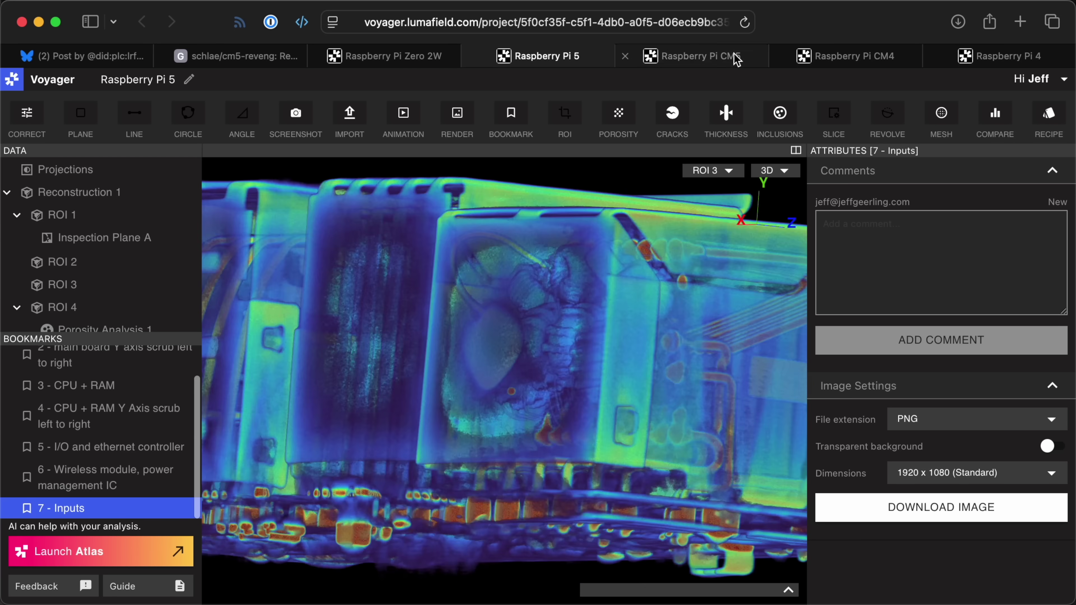
Step: Flip between the CM5 and CM4 scans, settling on the CM5 board's Overview view
{"action": "left_click", "coordinate": [732, 57]}
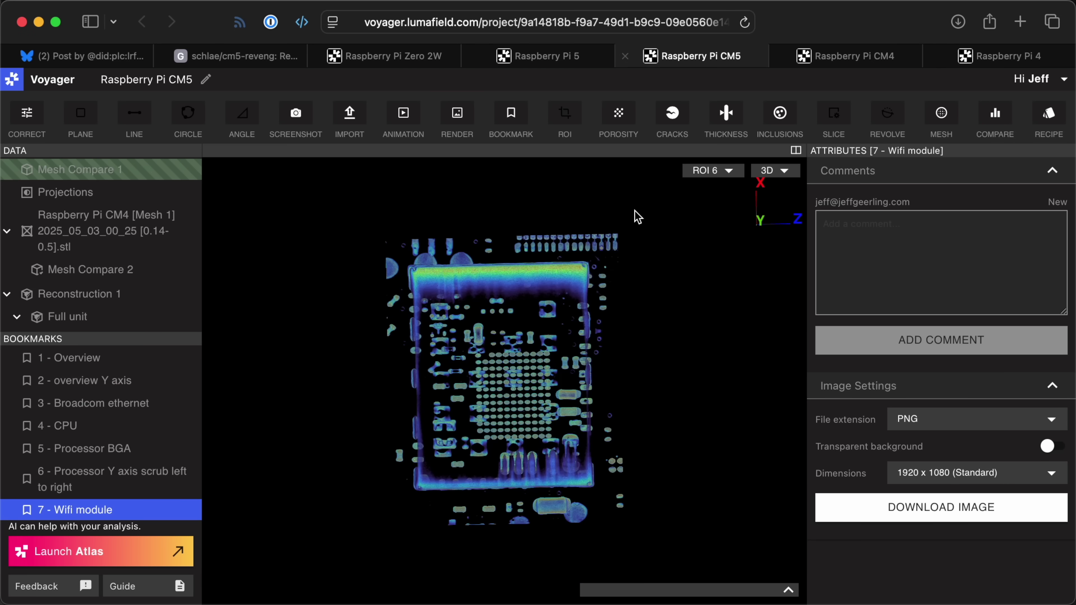
{"action": "left_click", "coordinate": [875, 57]}
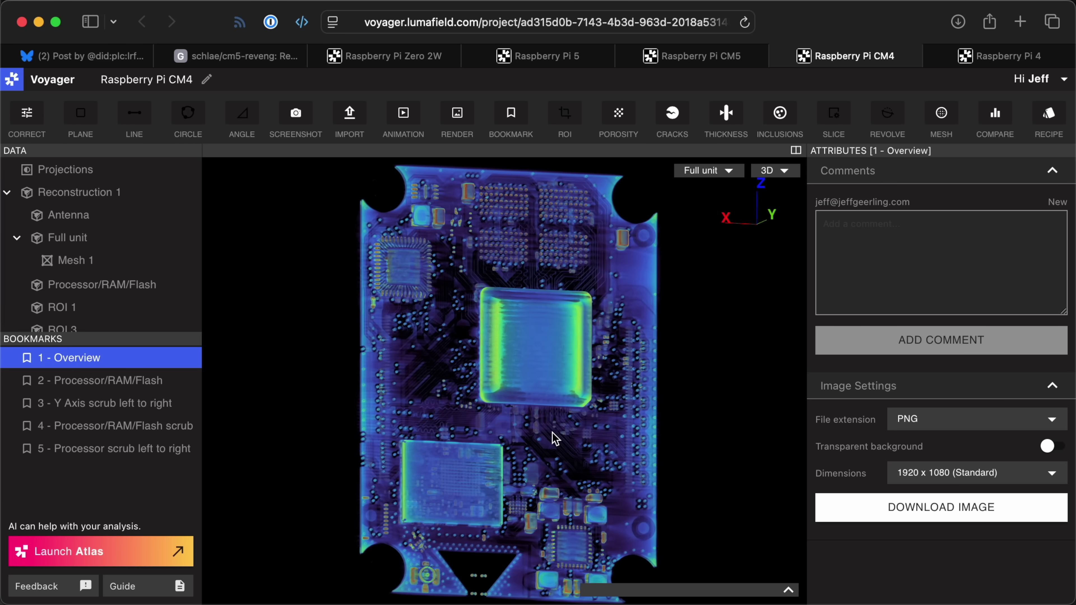
{"action": "left_click", "coordinate": [731, 64]}
{"action": "left_click", "coordinate": [90, 359]}
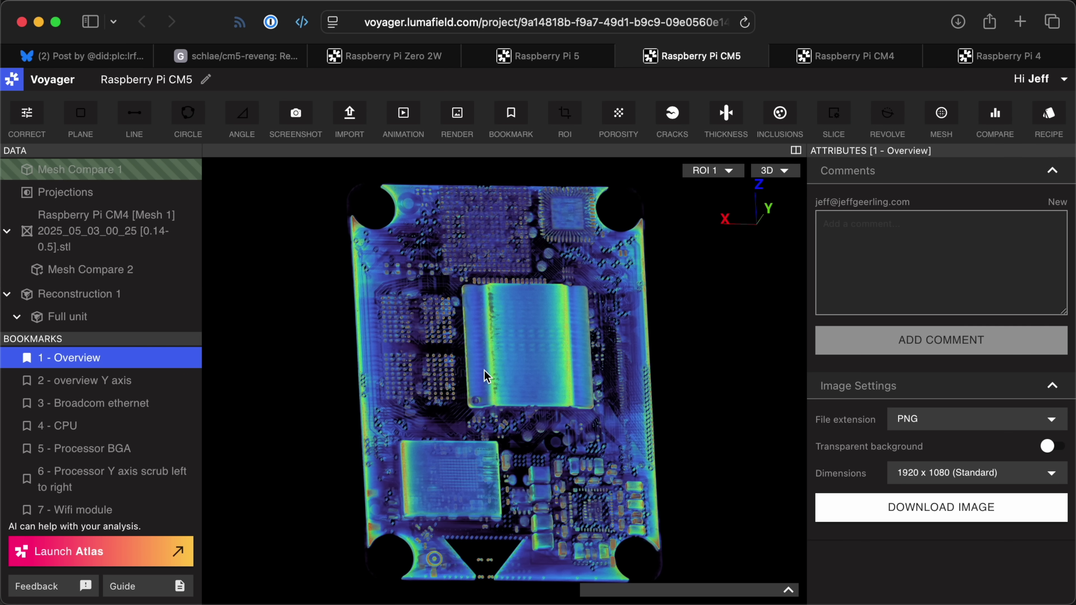
{"action": "left_click", "coordinate": [847, 47]}
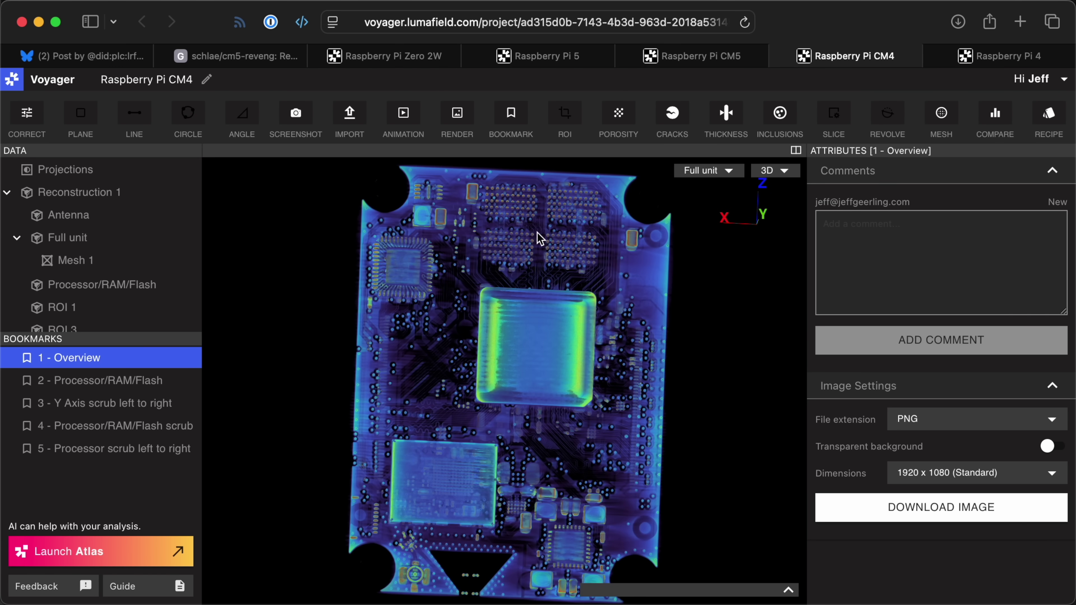
{"action": "left_click", "coordinate": [706, 51]}
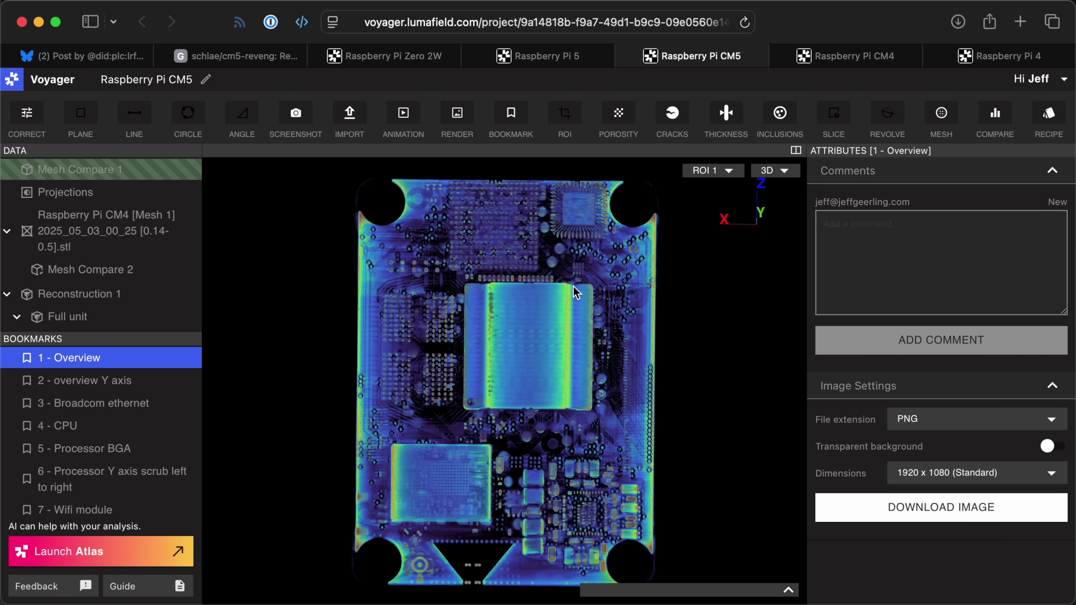
Step: Show the Raspberry Pi 5 scan at its Overview view and rotate the board slightly
{"action": "left_click", "coordinate": [560, 53]}
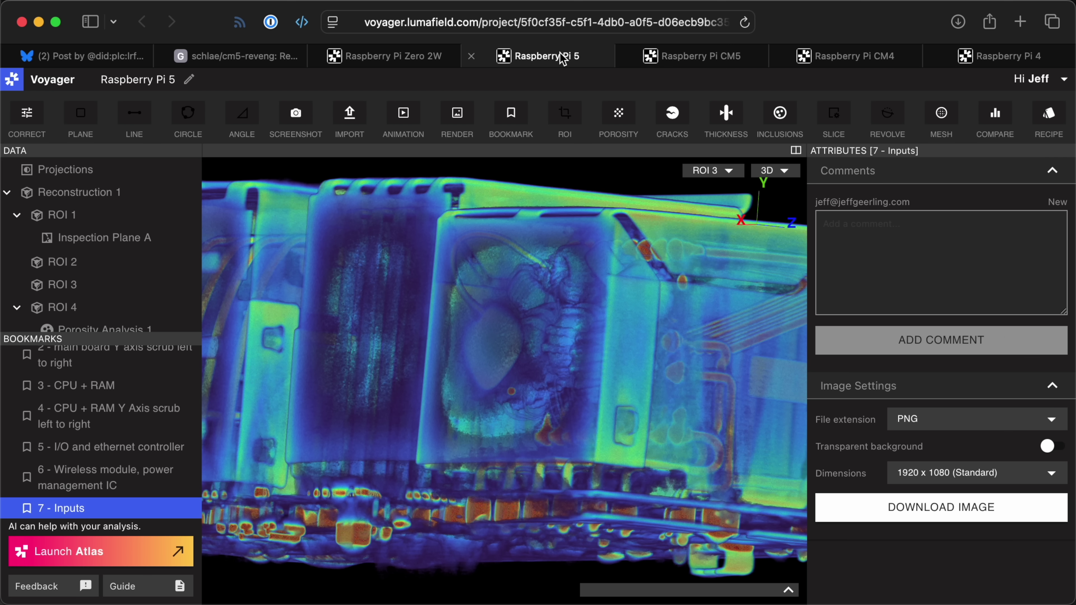
{"action": "scroll", "coordinate": [100, 364], "scroll_direction": "up", "scroll_amount": 2}
{"action": "left_click", "coordinate": [100, 364]}
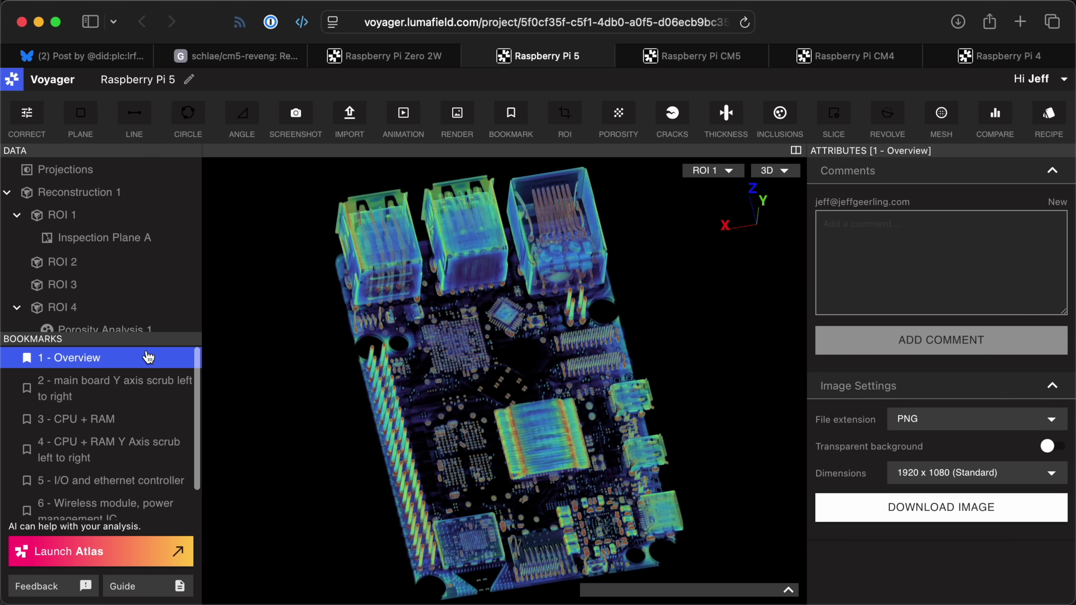
{"action": "left_click_drag", "start_coordinate": [540, 408], "coordinate": [527, 466]}
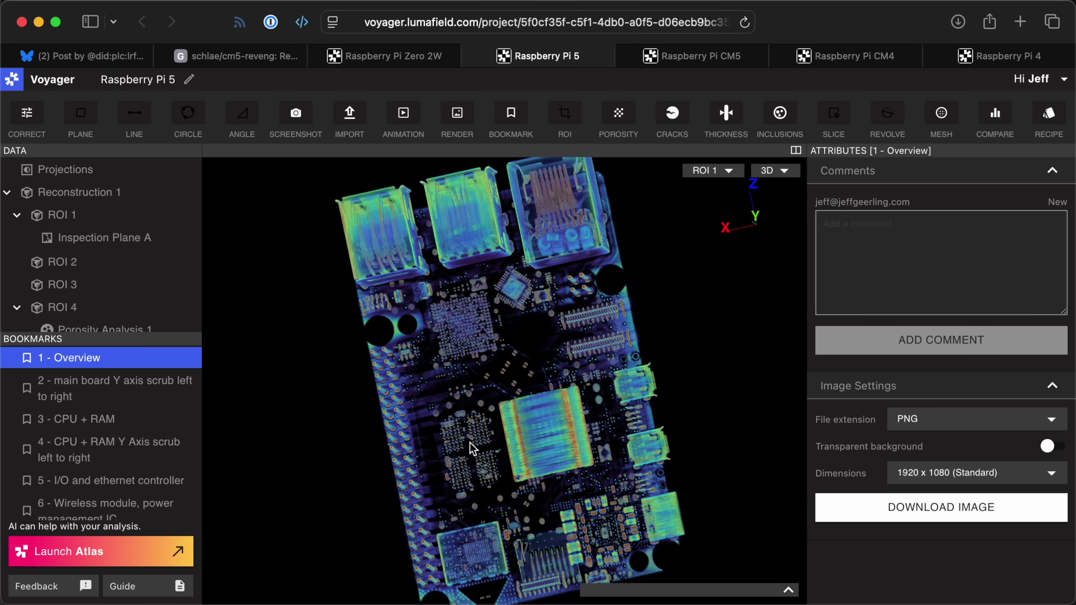
Step: Browse the CM5, CM4 and Pi 4 scans, tilting the CM4 board into perspective
{"action": "left_click", "coordinate": [708, 58]}
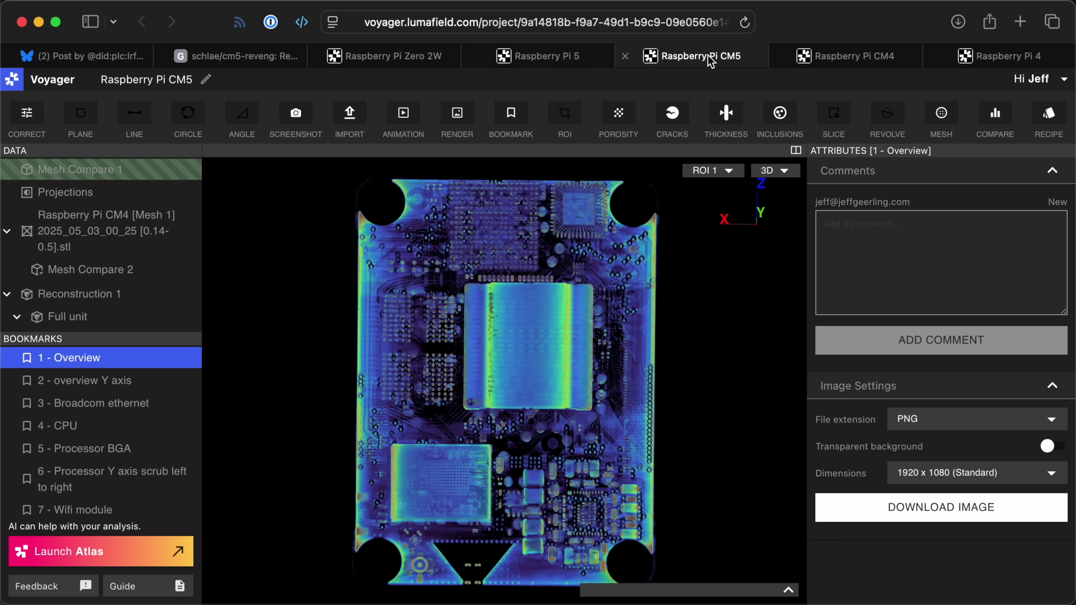
{"action": "left_click", "coordinate": [875, 57]}
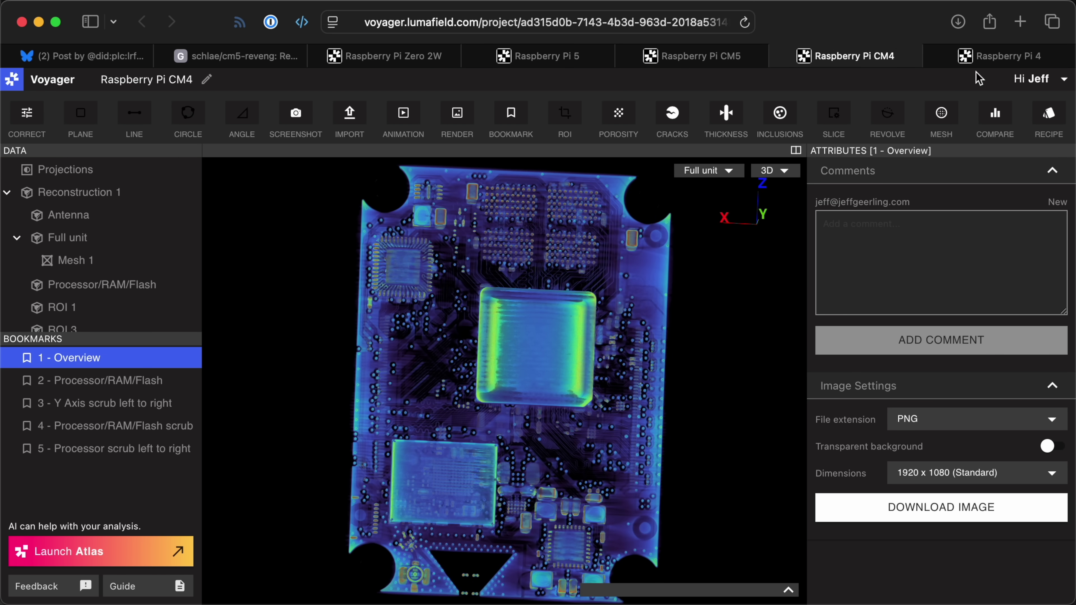
{"action": "left_click", "coordinate": [968, 62]}
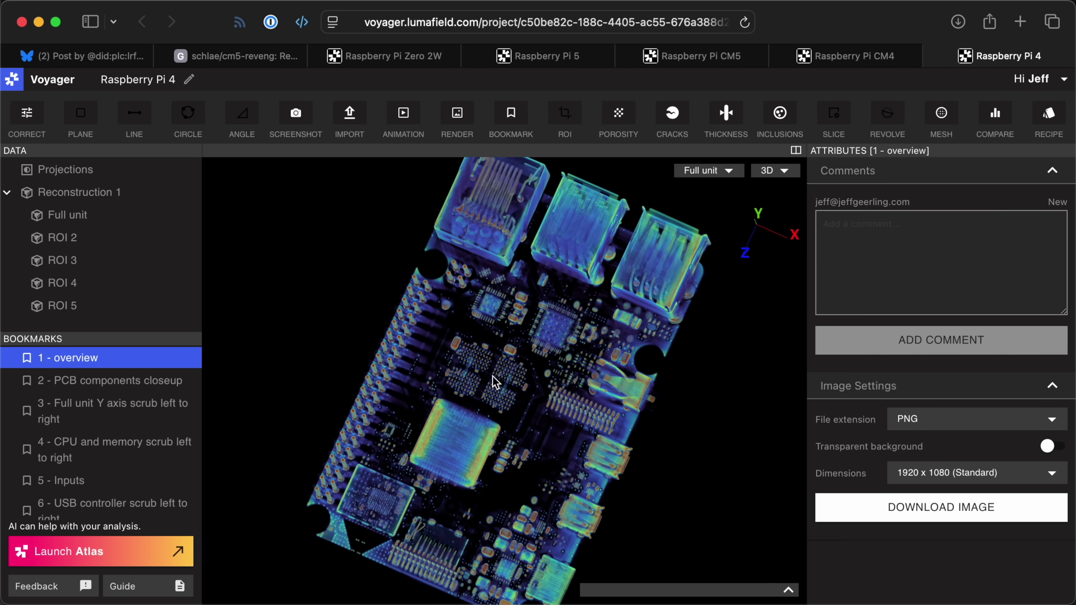
{"action": "left_click", "coordinate": [866, 61]}
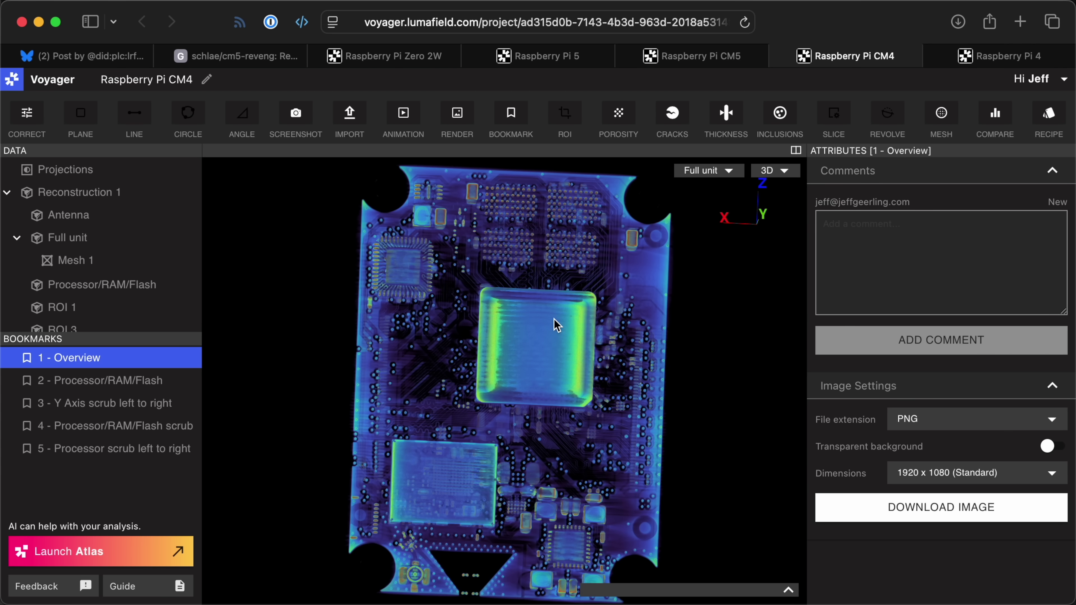
{"action": "mouse_move", "coordinate": [577, 360]}
{"action": "left_mouse_down"}
{"action": "mouse_move", "coordinate": [534, 322]}
{"action": "mouse_move", "coordinate": [571, 353]}
{"action": "left_mouse_up"}
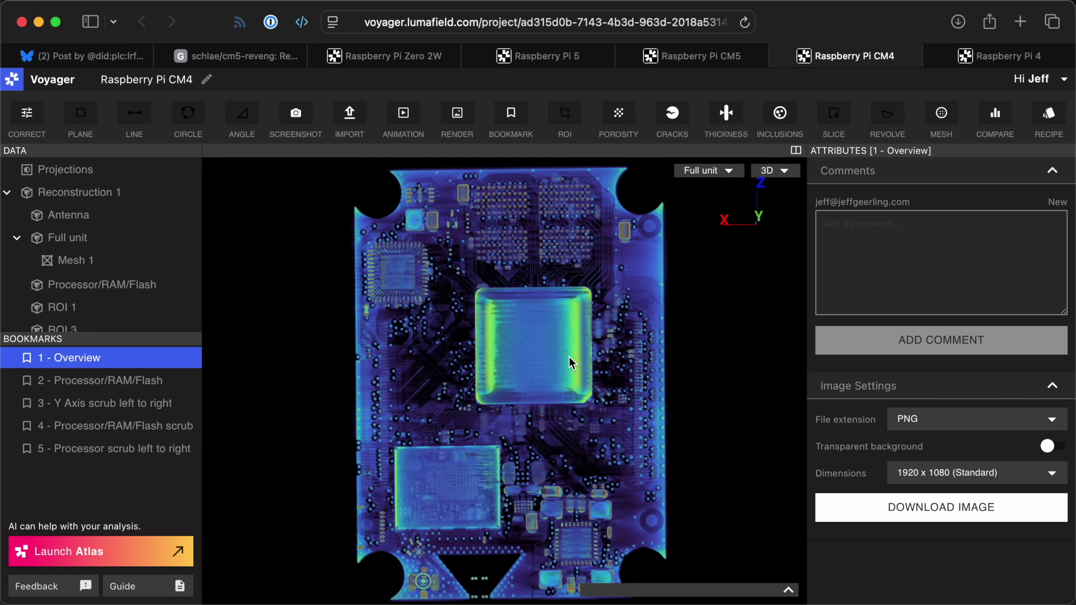
Step: Spin the Pi 4 board to a flipped view, then show its PCB components closeup
{"action": "left_click", "coordinate": [979, 57]}
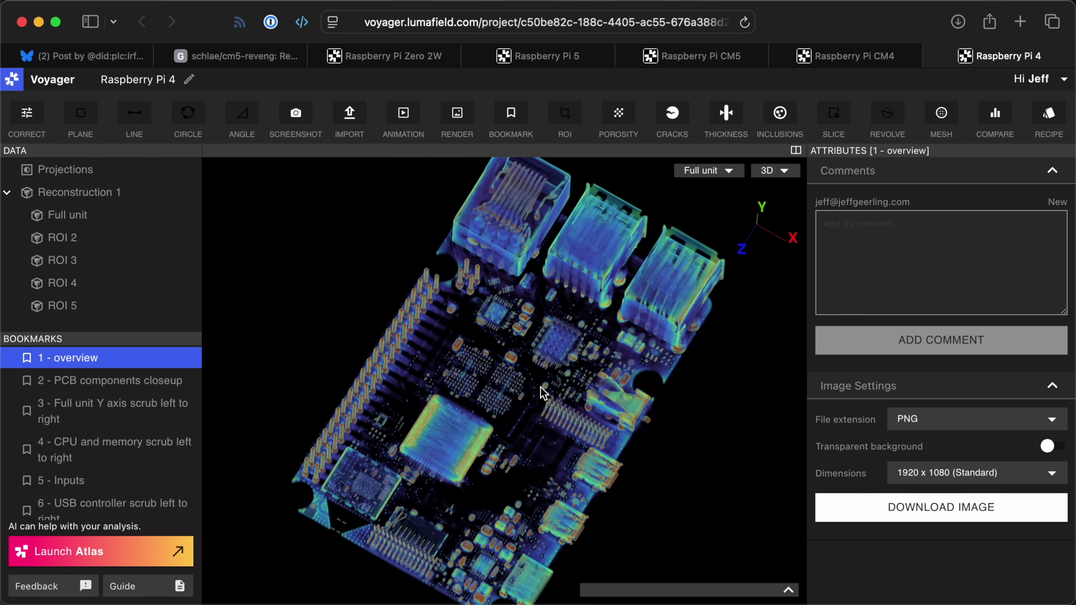
{"action": "mouse_move", "coordinate": [540, 387]}
{"action": "left_mouse_down"}
{"action": "mouse_move", "coordinate": [487, 400]}
{"action": "mouse_move", "coordinate": [371, 364]}
{"action": "mouse_move", "coordinate": [565, 384]}
{"action": "mouse_move", "coordinate": [388, 374]}
{"action": "mouse_move", "coordinate": [542, 407]}
{"action": "left_mouse_up"}
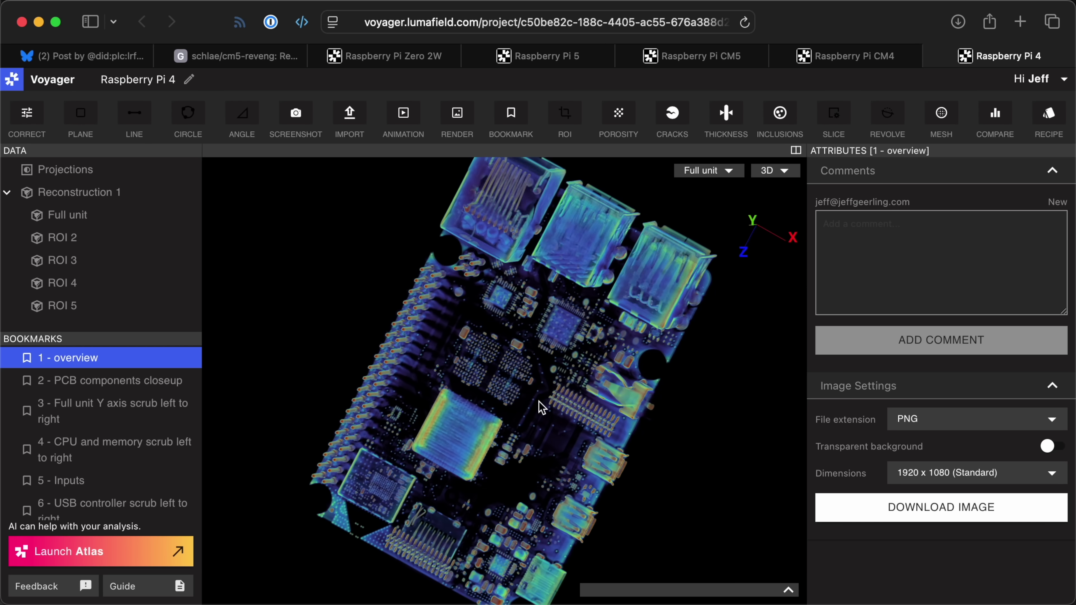
{"action": "left_click", "coordinate": [102, 381]}
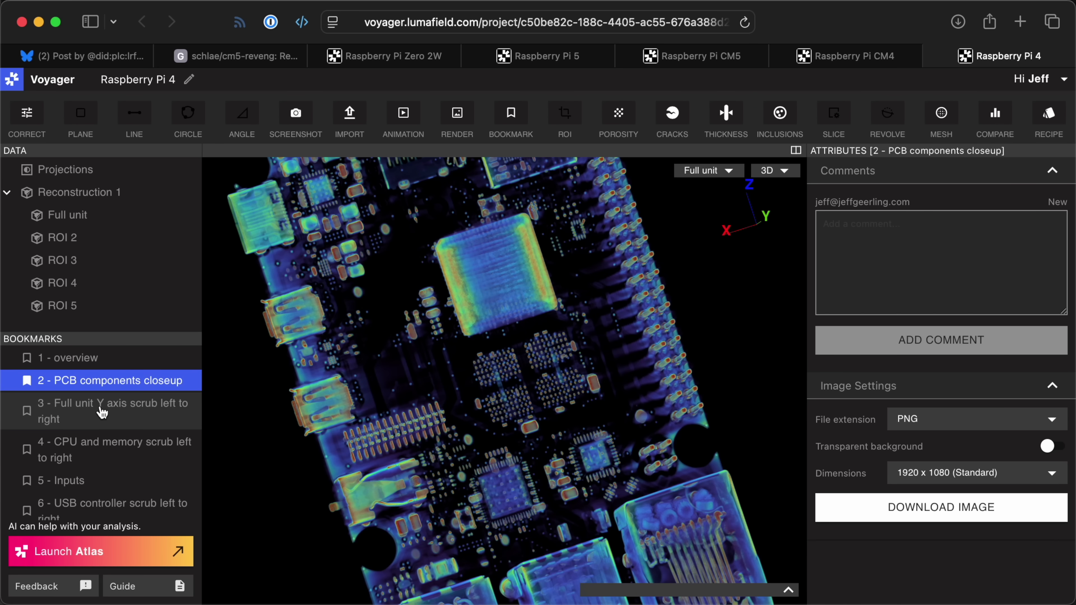
Step: Show the Pi 4 full unit Y axis slice and scrub toward the connectors near 41 mm
{"action": "left_click", "coordinate": [102, 412]}
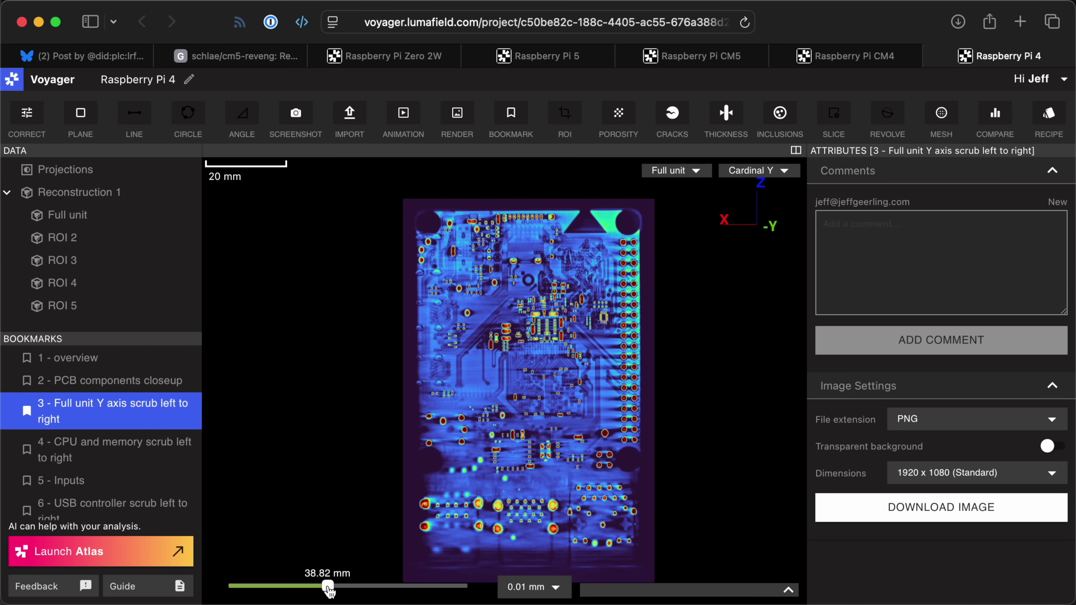
{"action": "mouse_move", "coordinate": [328, 590]}
{"action": "left_mouse_down"}
{"action": "mouse_move", "coordinate": [358, 593]}
{"action": "mouse_move", "coordinate": [334, 593]}
{"action": "left_mouse_up"}
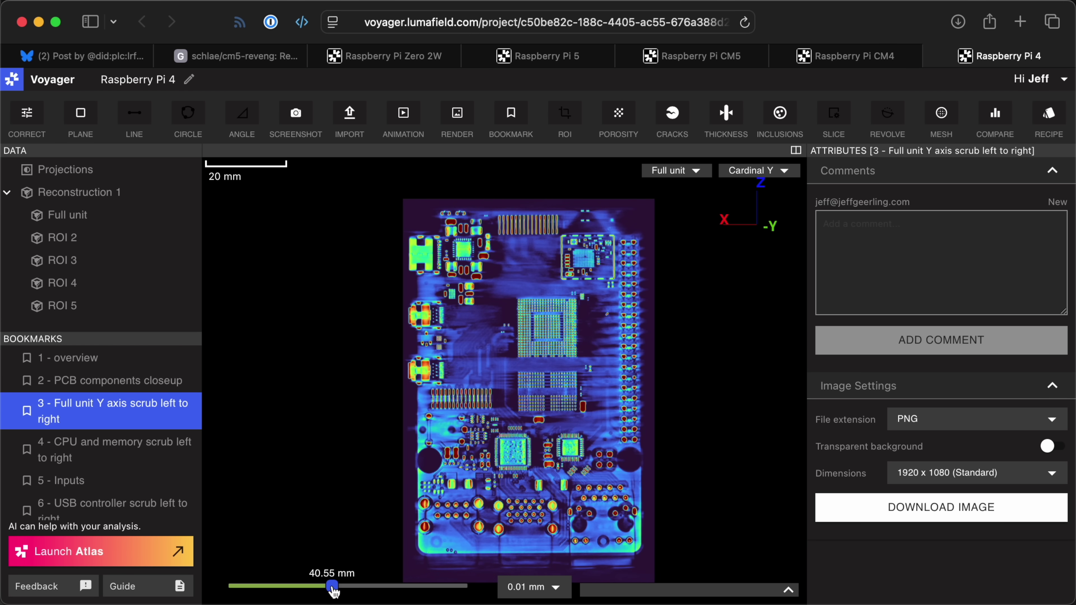
{"action": "scroll", "coordinate": [501, 455], "scroll_direction": "up", "scroll_amount": 10}
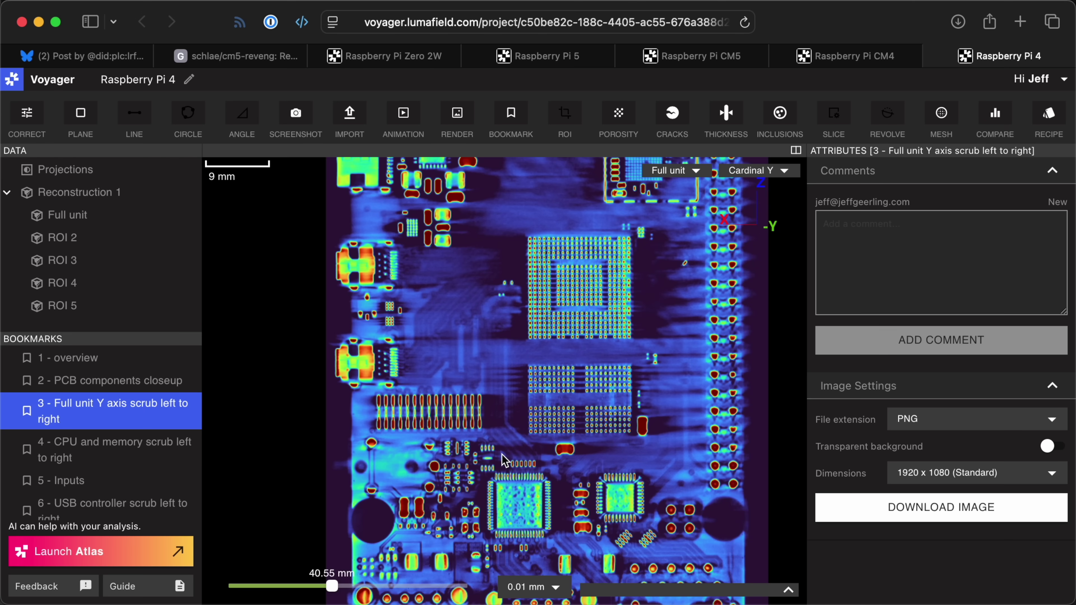
{"action": "scroll", "coordinate": [466, 347], "scroll_direction": "down", "scroll_amount": 5}
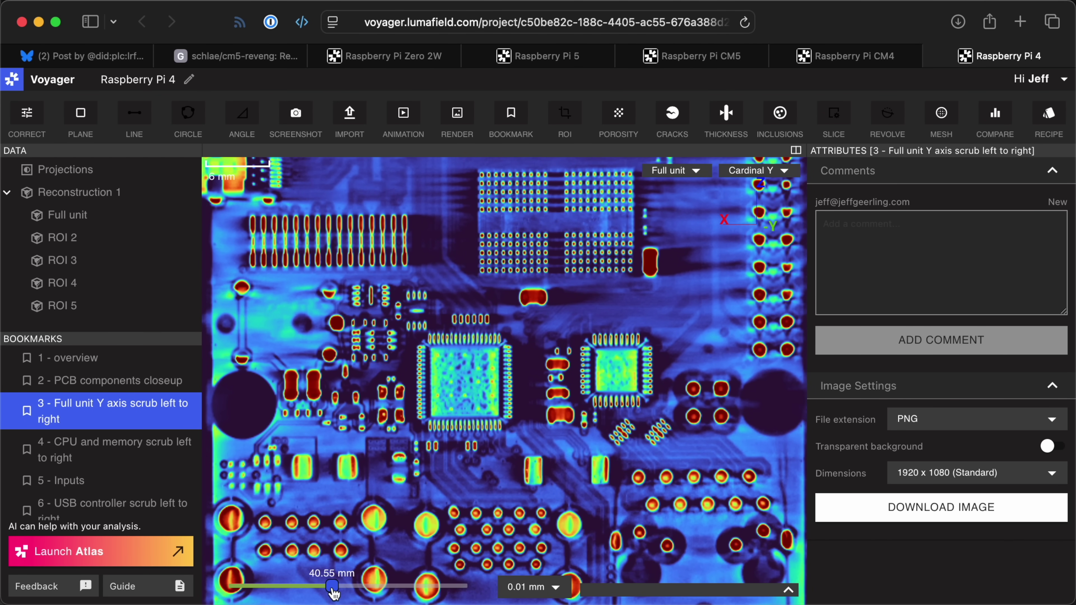
{"action": "left_click_drag", "start_coordinate": [331, 593], "coordinate": [334, 594]}
{"action": "scroll", "coordinate": [454, 426], "scroll_direction": "up", "scroll_amount": 6}
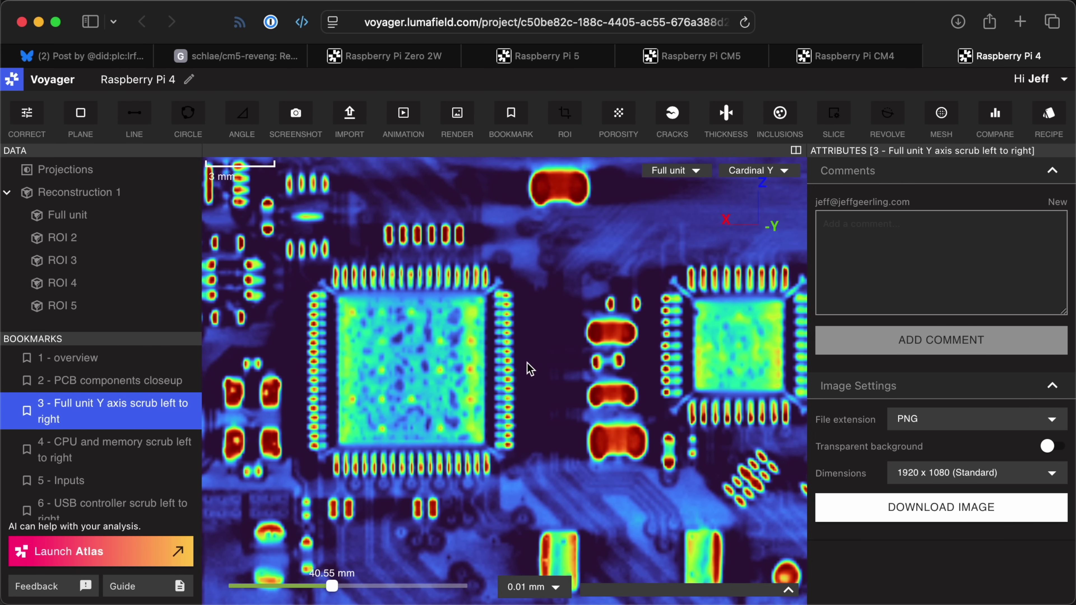
Step: Pan across the chips, scrub slices around 40.55 mm, then show the CPU and memory scrub
{"action": "mouse_move", "coordinate": [532, 363]}
{"action": "left_mouse_down"}
{"action": "mouse_move", "coordinate": [479, 366]}
{"action": "mouse_move", "coordinate": [493, 359]}
{"action": "mouse_move", "coordinate": [515, 368]}
{"action": "left_mouse_up"}
{"action": "left_click_drag", "start_coordinate": [333, 589], "coordinate": [333, 589]}
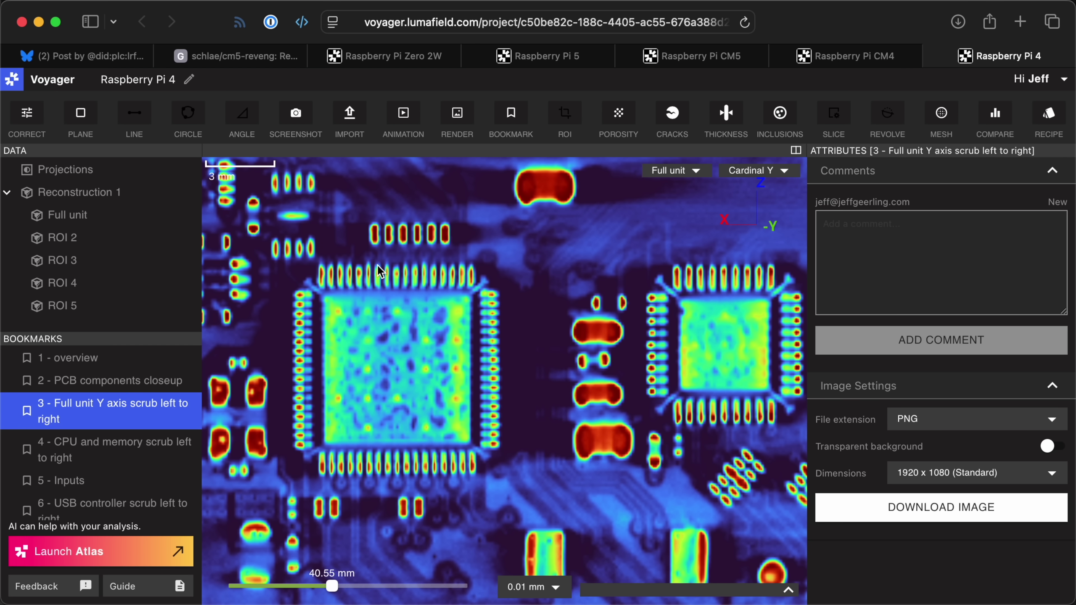
{"action": "left_click", "coordinate": [127, 450]}
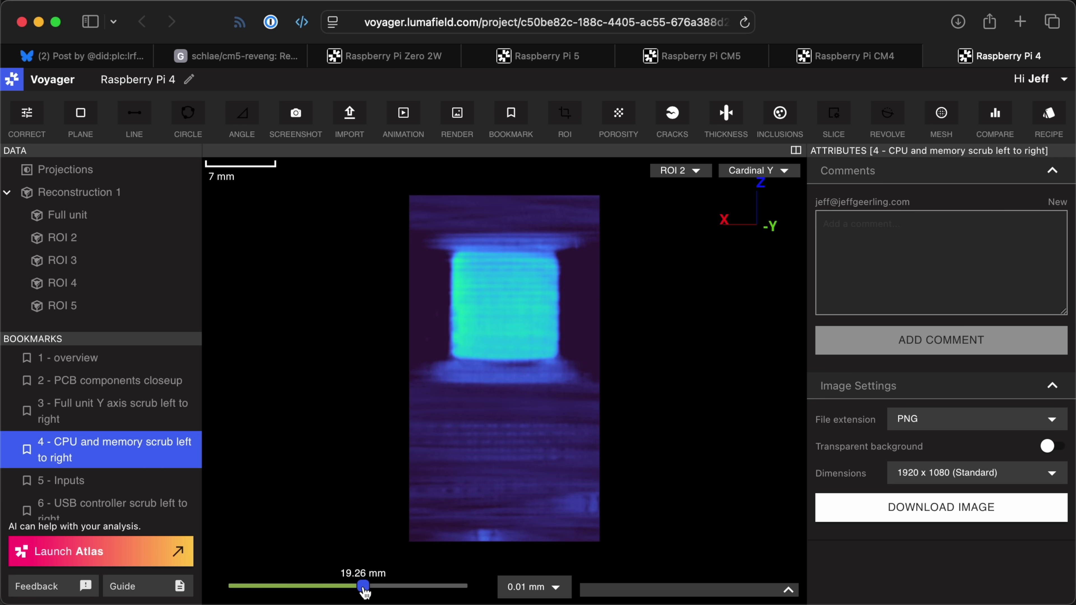
Step: Scroll up the Bluesky CM5 thread, then orbit the Pi 5 board edge-on in Voyager
{"action": "left_click", "coordinate": [134, 54]}
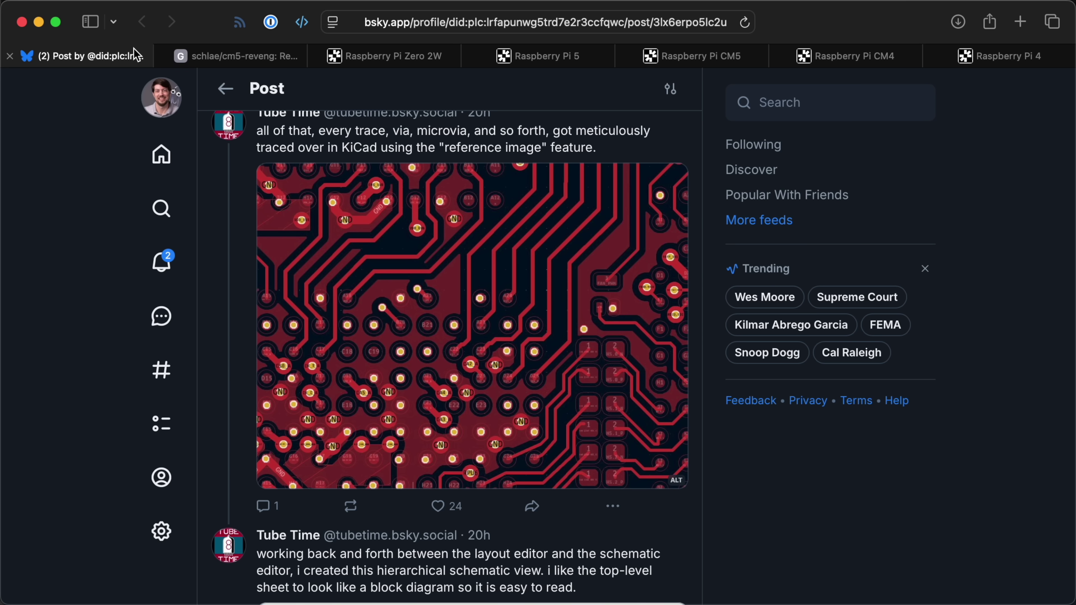
{"action": "scroll", "coordinate": [298, 287], "scroll_direction": "up", "scroll_amount": 15}
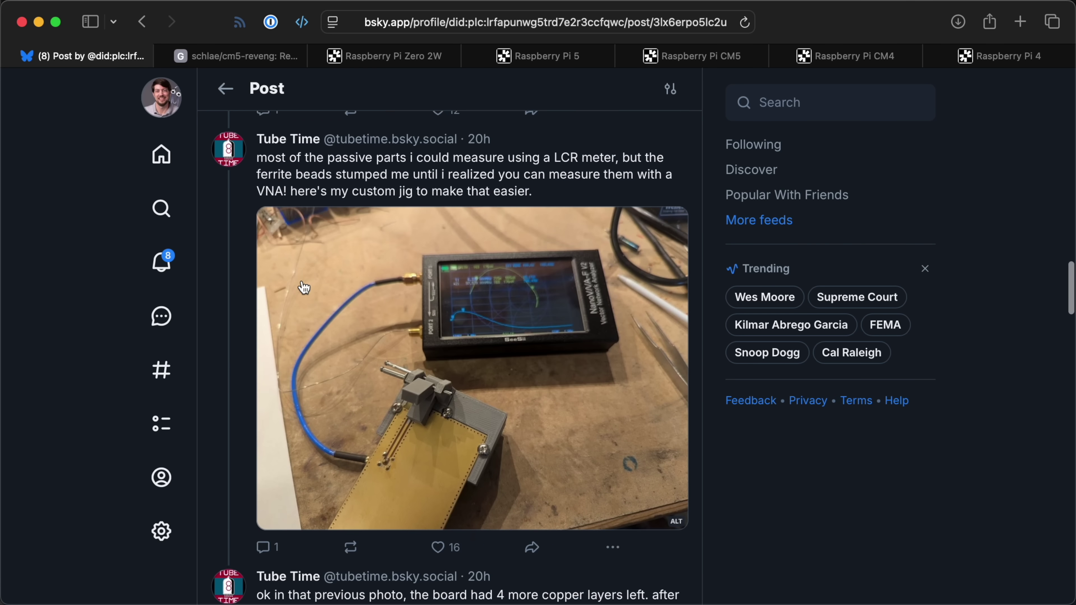
{"action": "scroll", "coordinate": [304, 287], "scroll_direction": "up", "scroll_amount": 10}
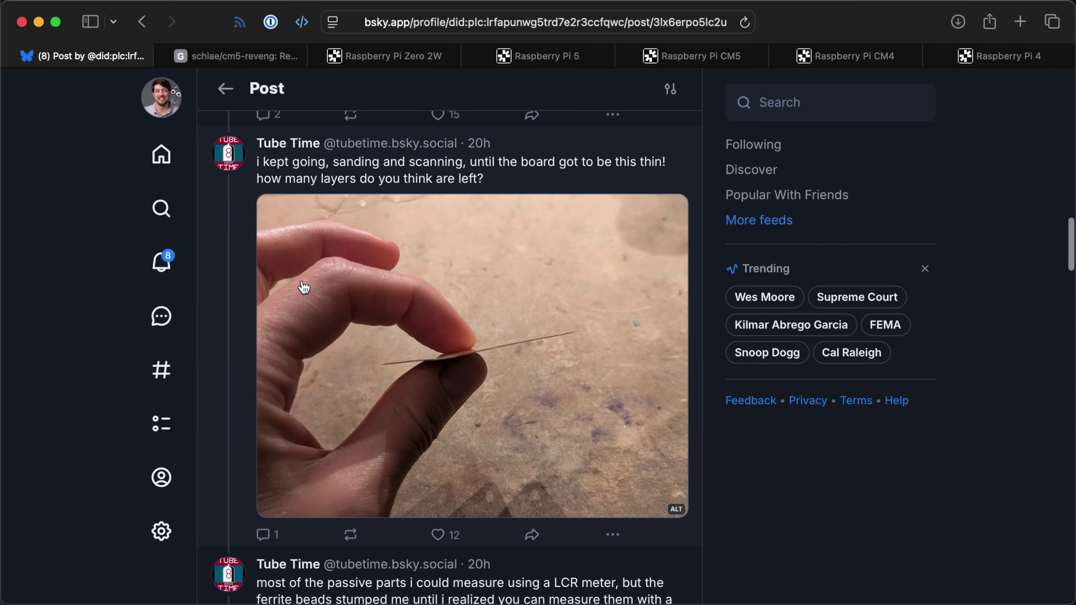
{"action": "scroll", "coordinate": [304, 288], "scroll_direction": "up", "scroll_amount": 5}
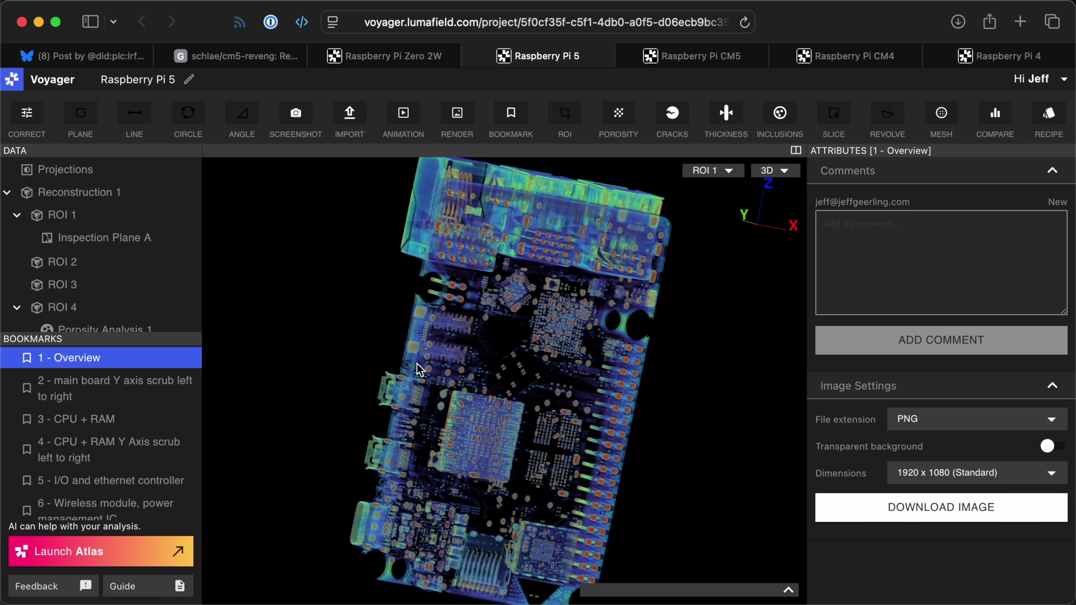
{"action": "left_click_drag", "start_coordinate": [419, 369], "coordinate": [461, 381]}
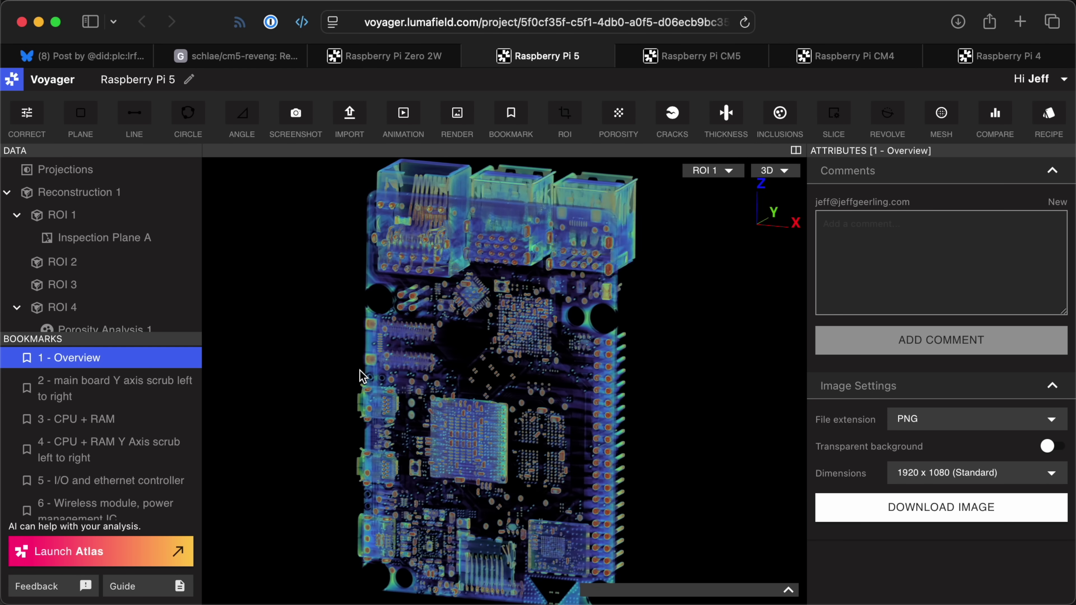
Step: Return to Bluesky and scroll up to the post announcing the reverse-engineered Compute Module 5
{"action": "left_click", "coordinate": [96, 61]}
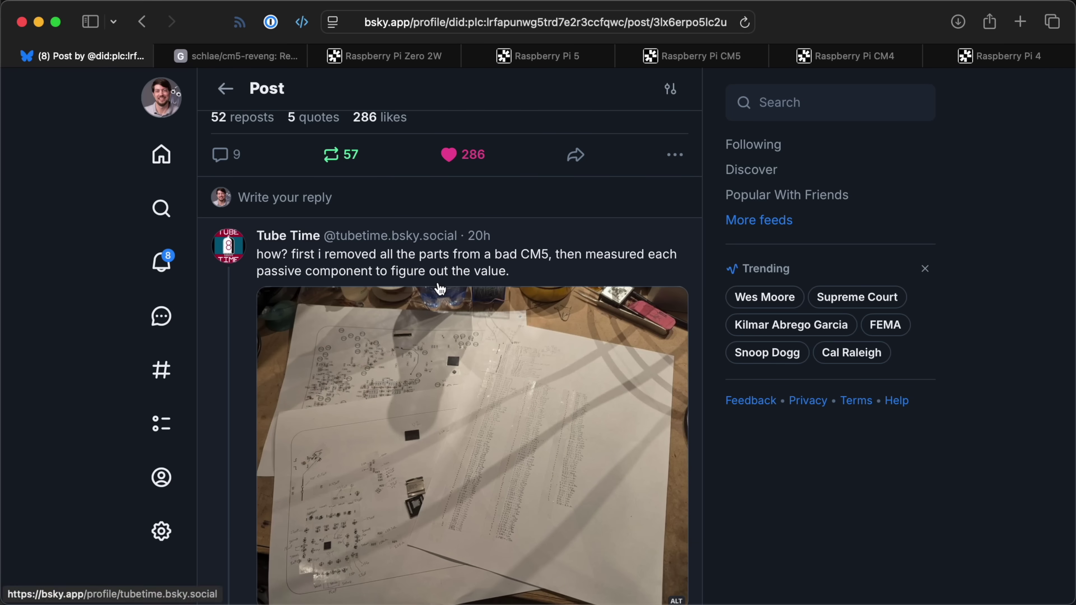
{"action": "scroll", "coordinate": [373, 288], "scroll_direction": "up", "scroll_amount": 10}
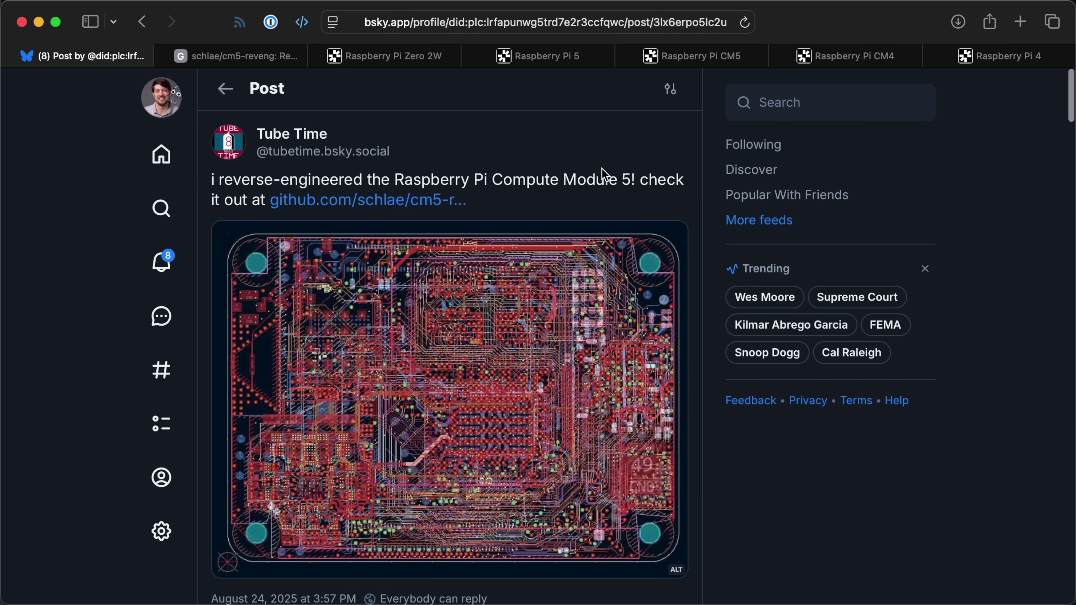